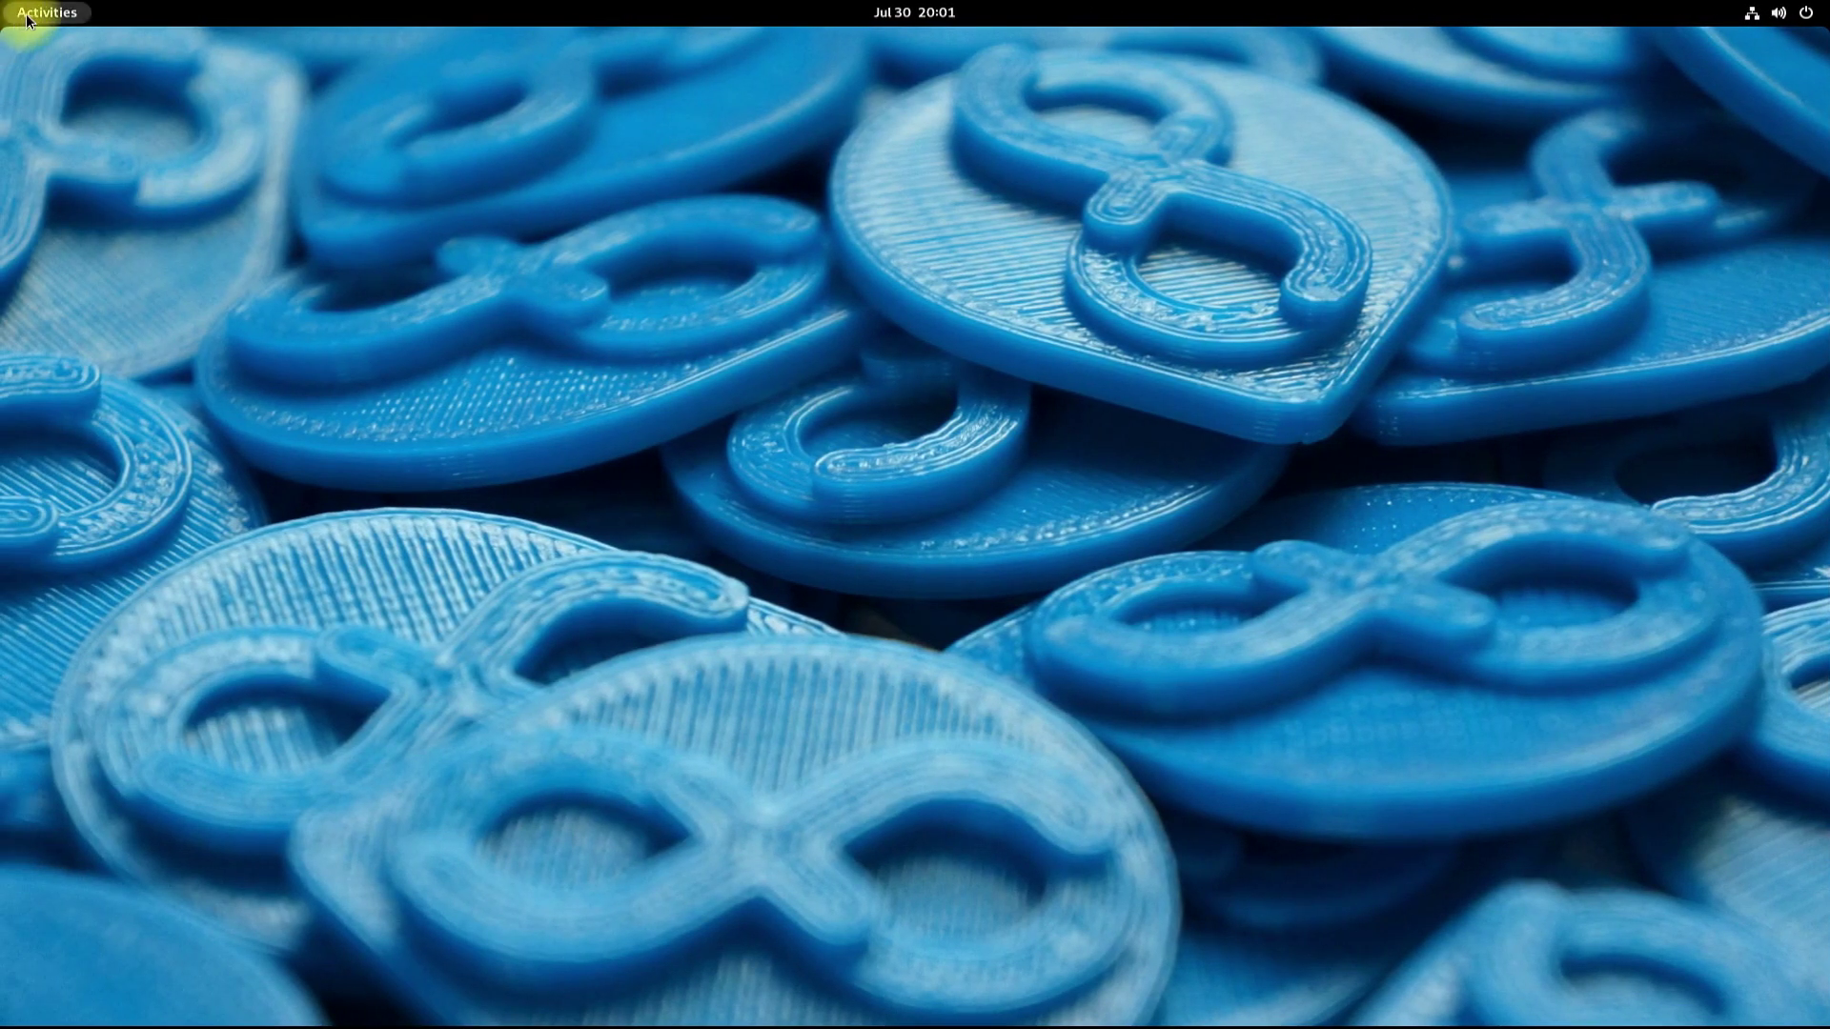
Step: Launch Terminal from the application grid, become root with sudo su, and clear the screen
click(26, 17)
click(1069, 972)
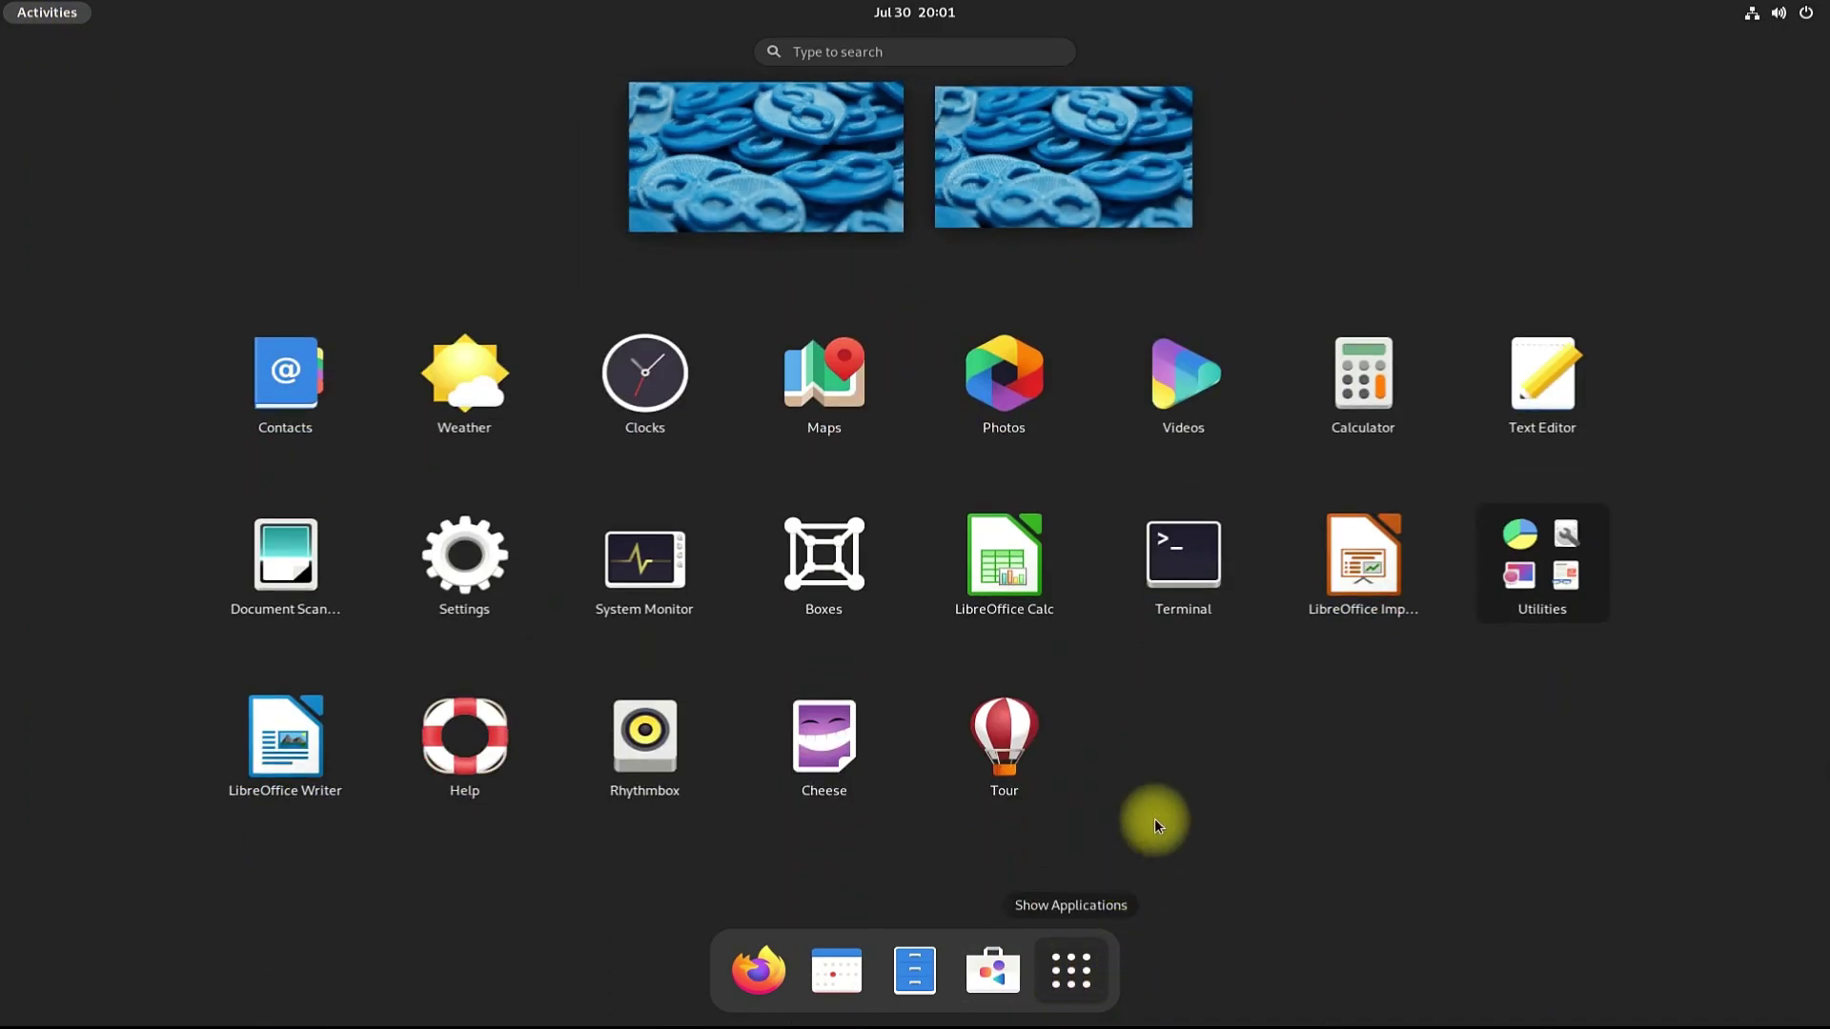
click(1198, 564)
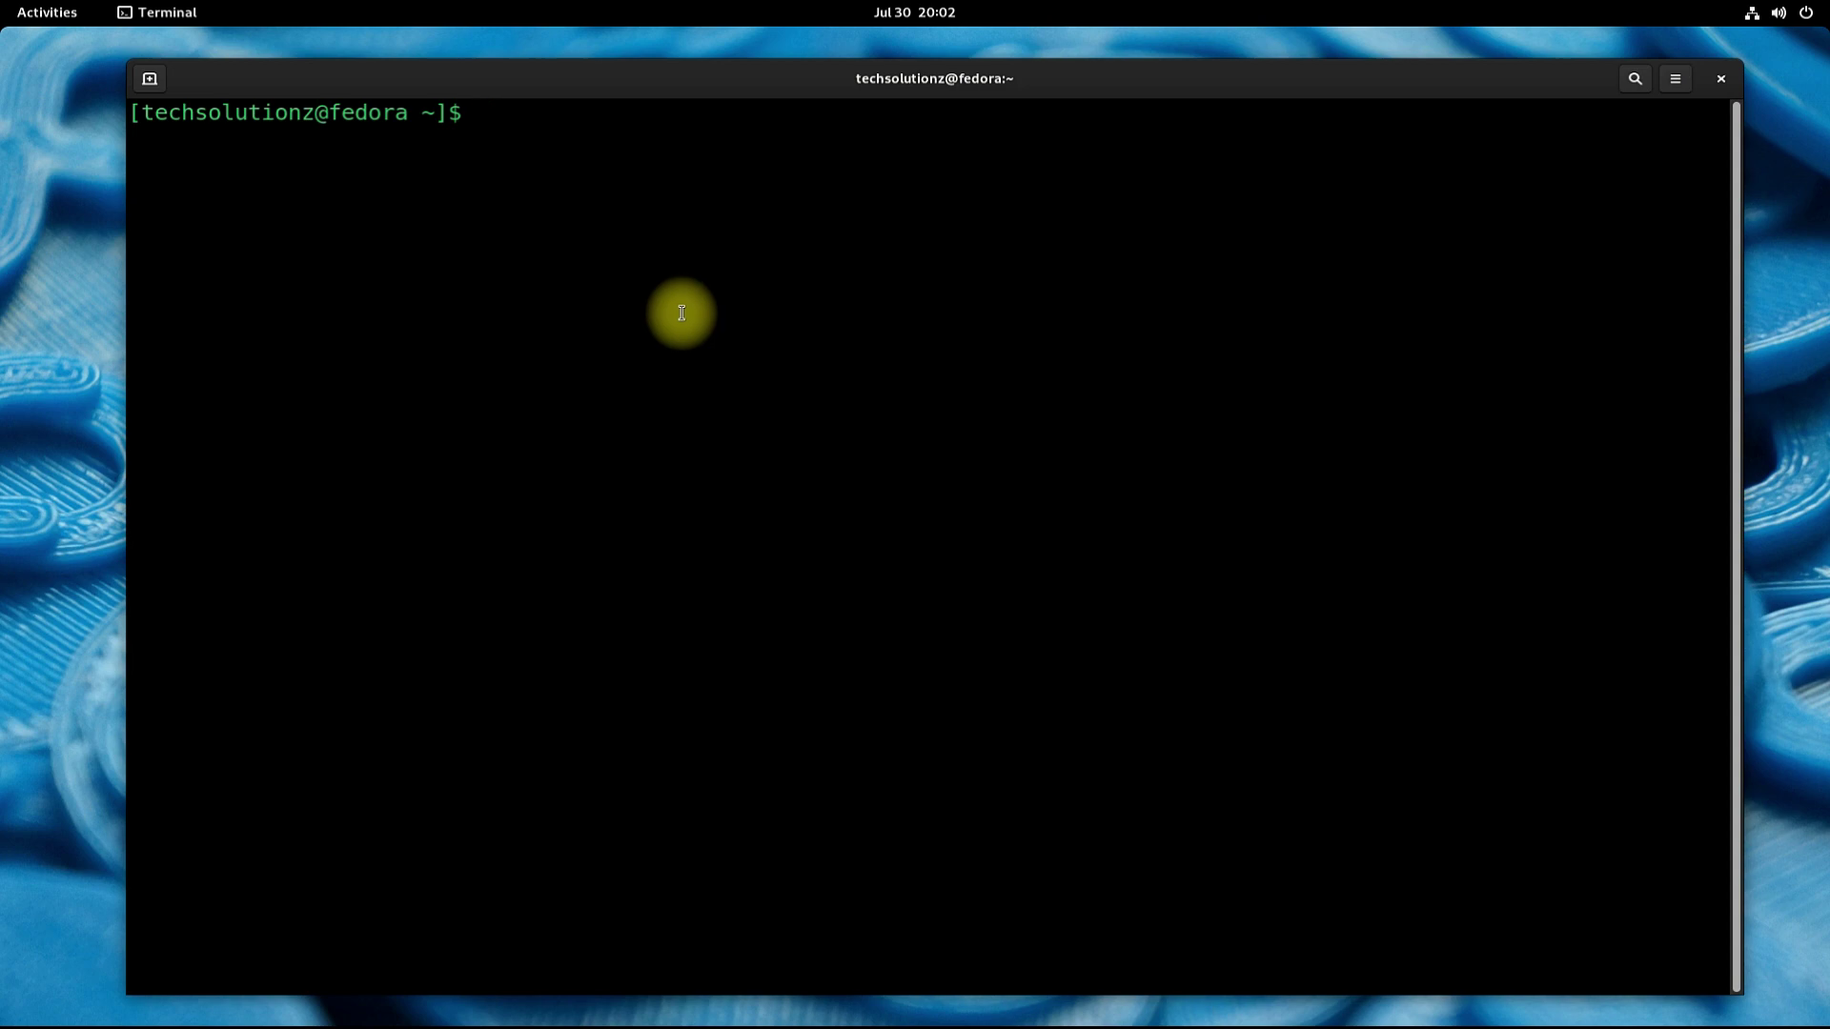
text(sudo su)
key(Return)
key(Return)
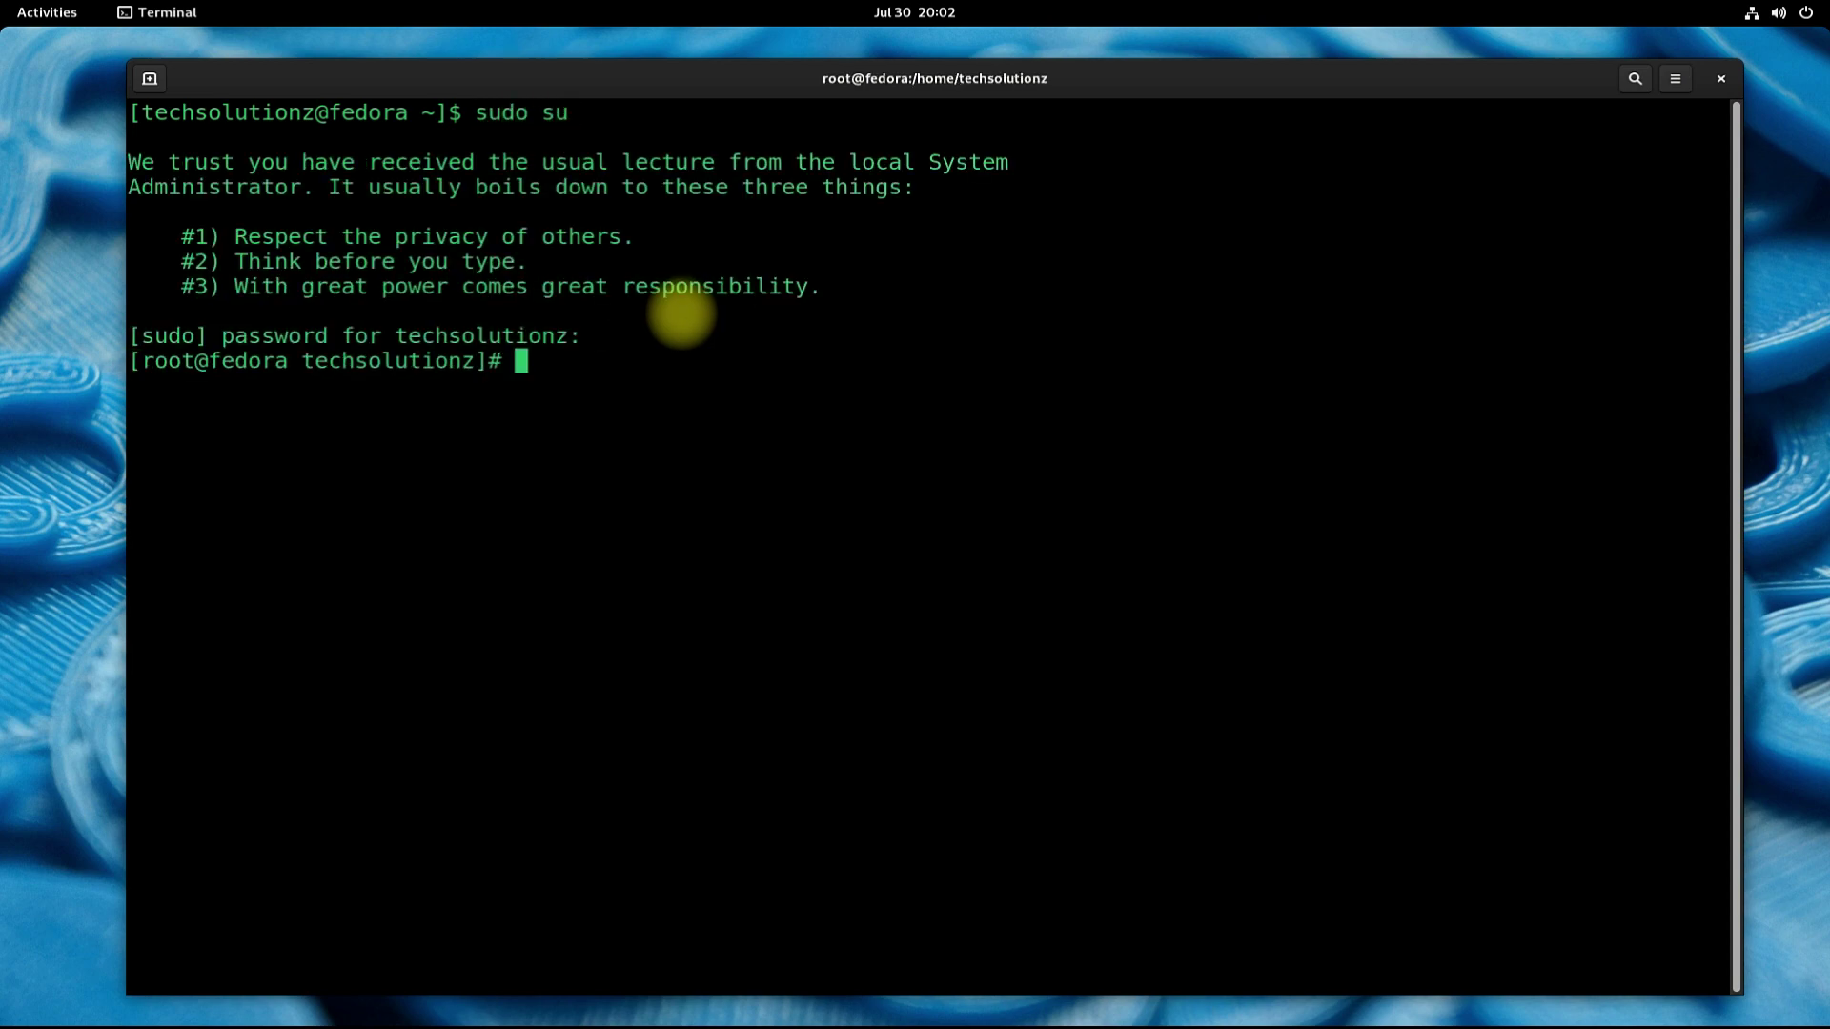
text(cle)
text(a)
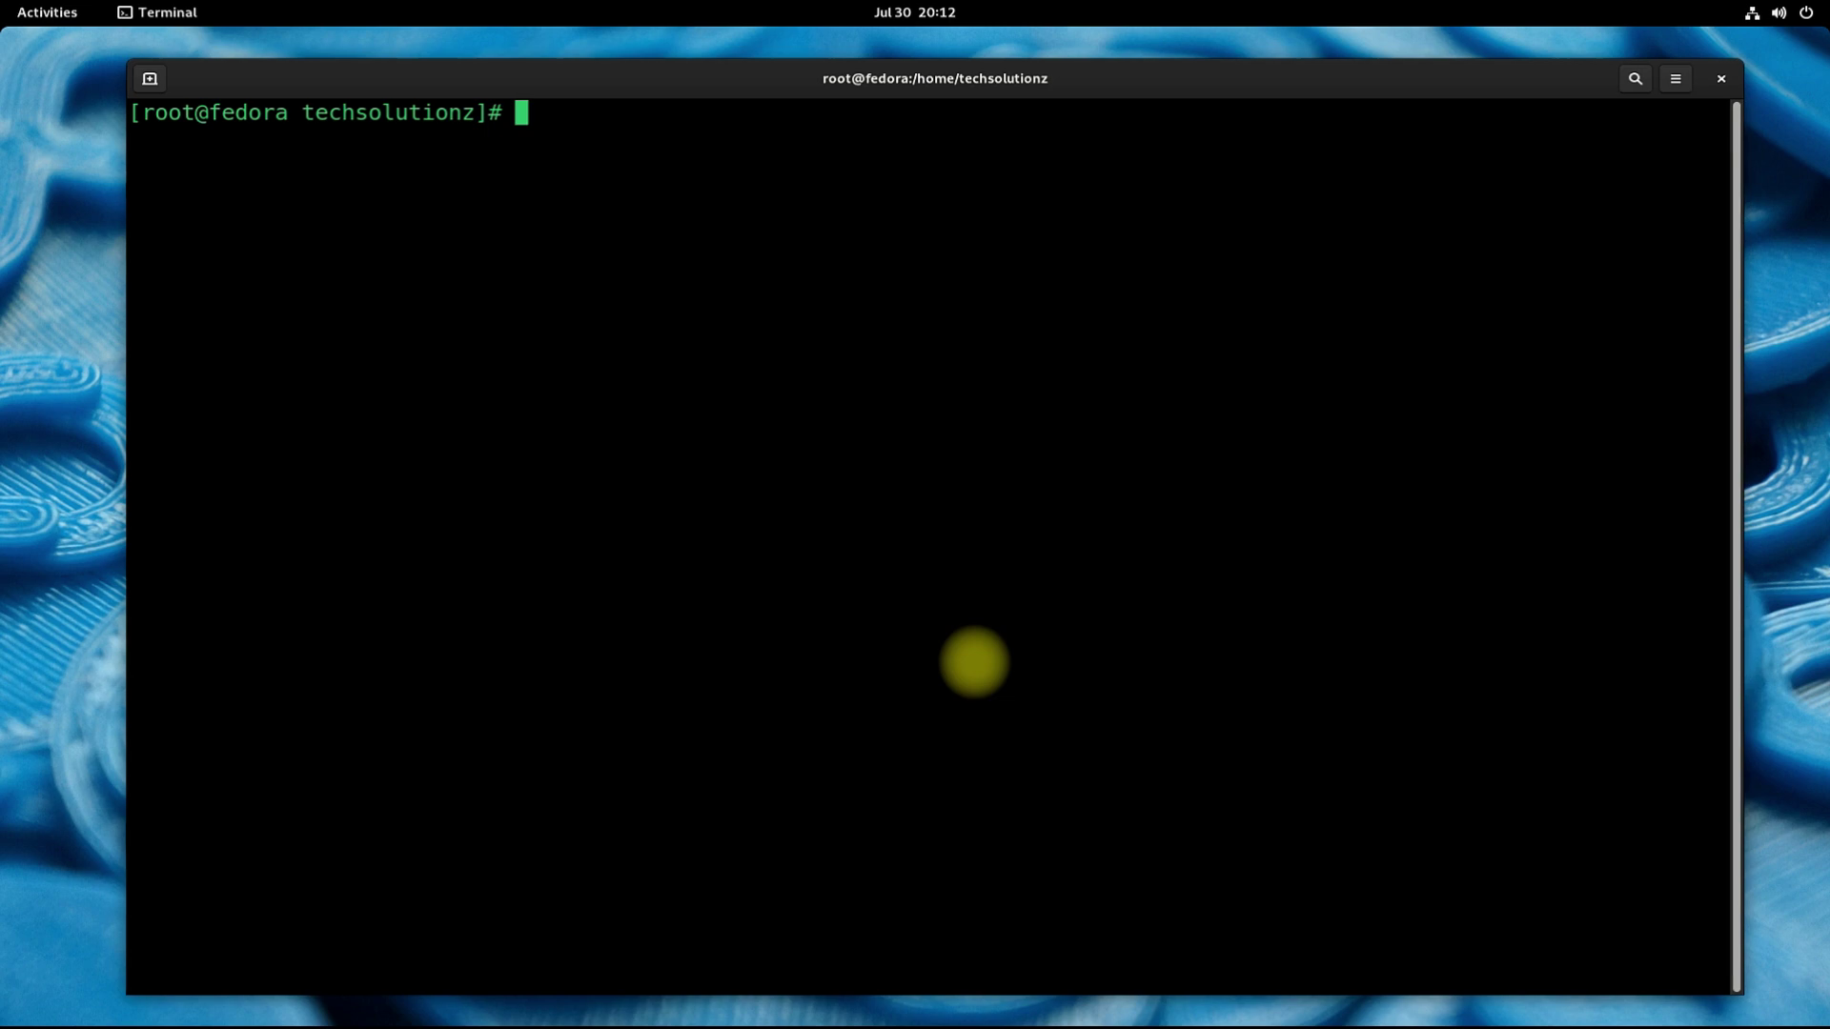
text(dn)
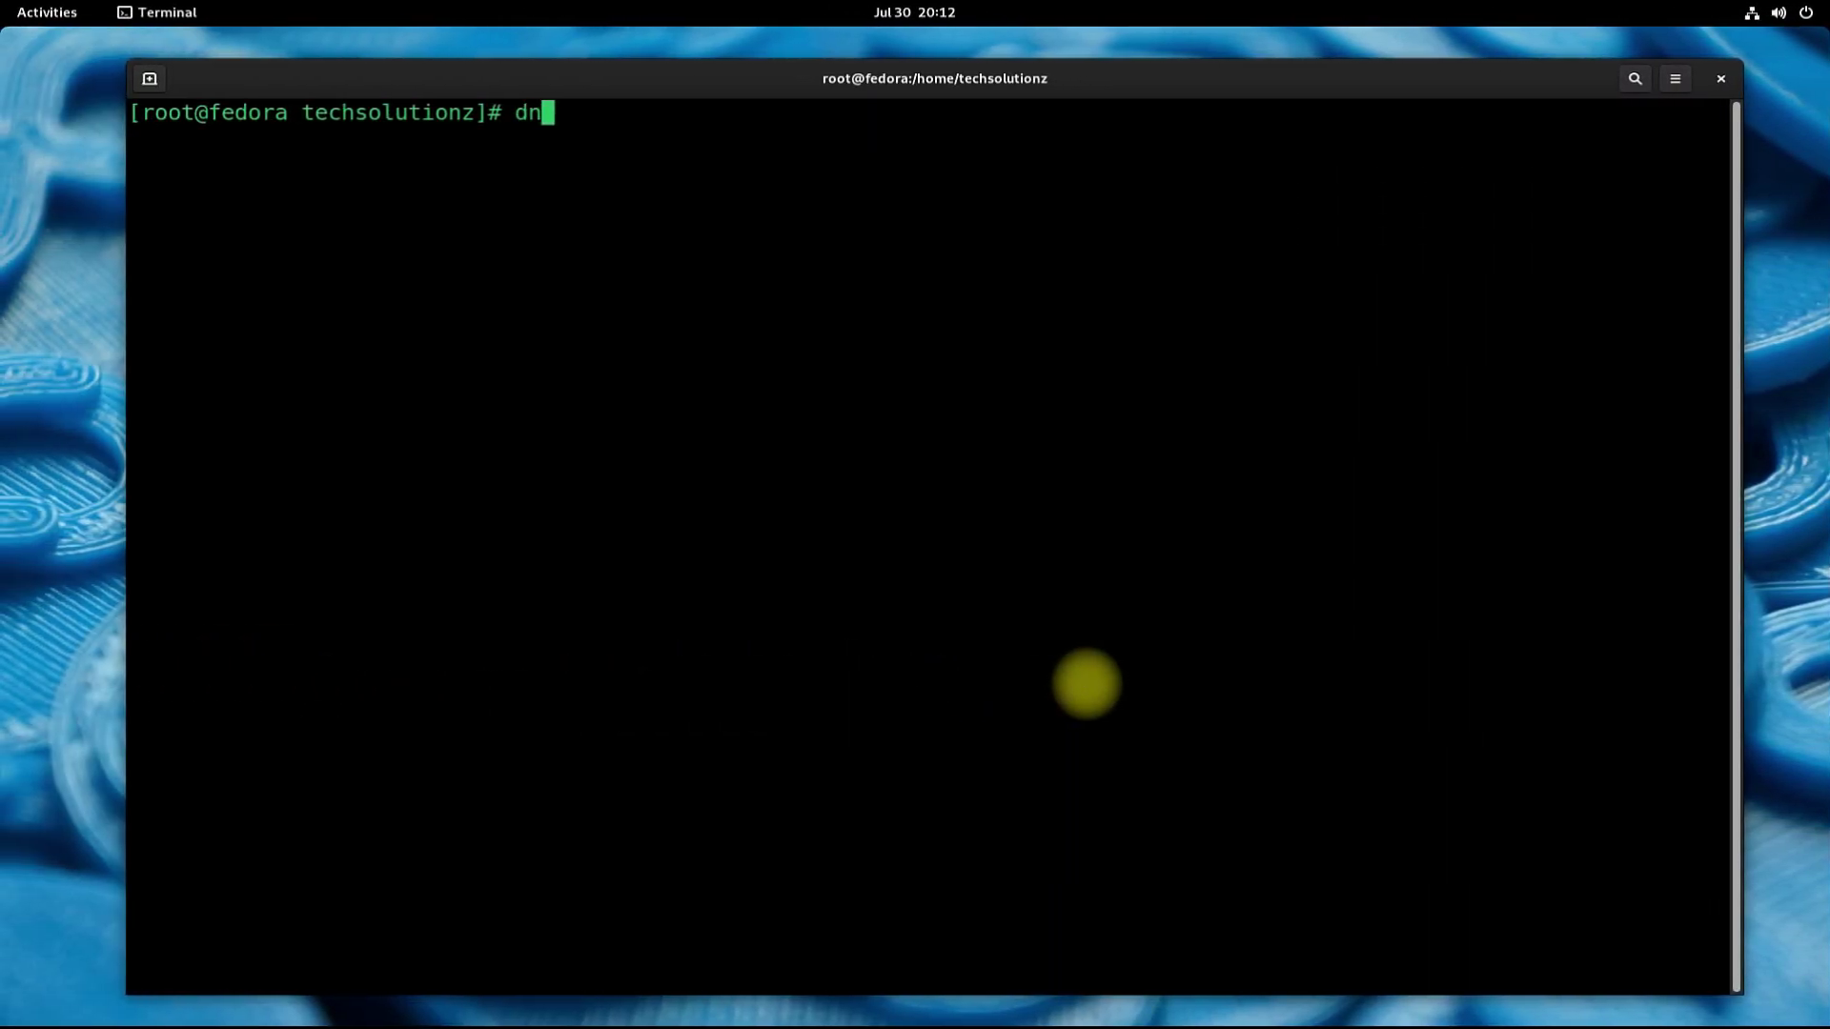
text(c co)
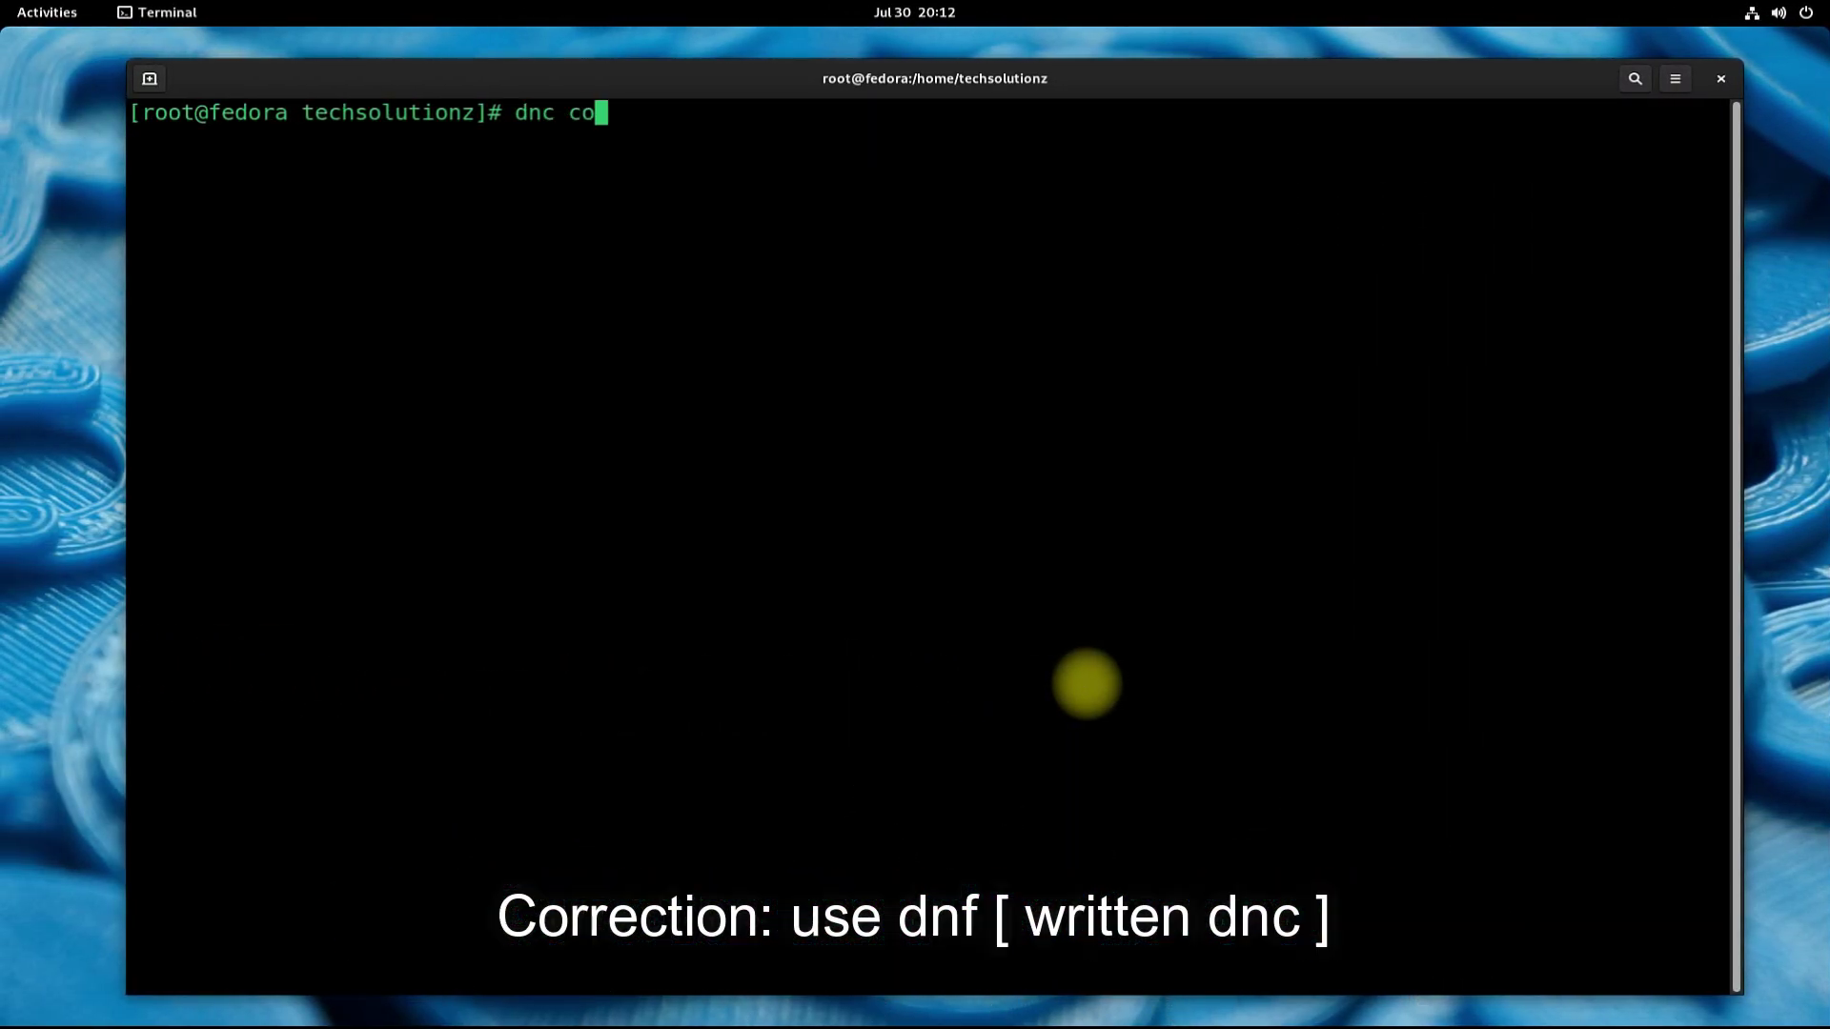
text(nfig-)
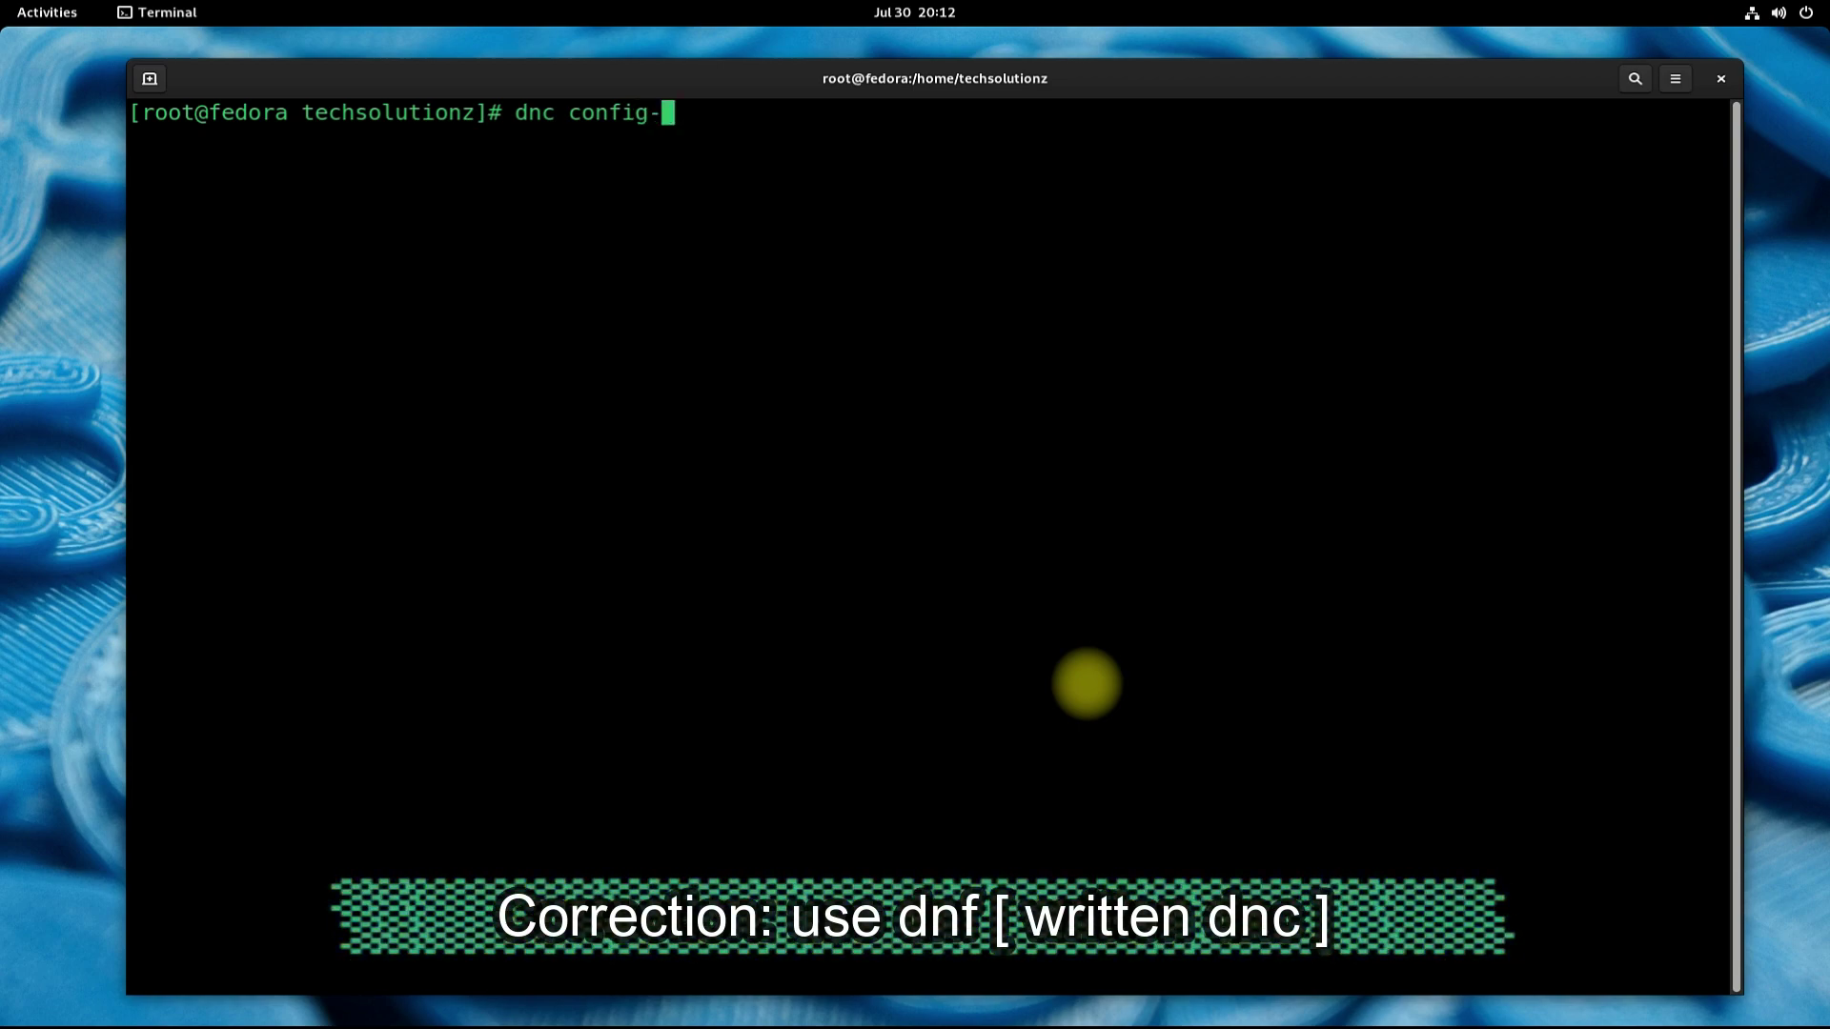
text(manage)
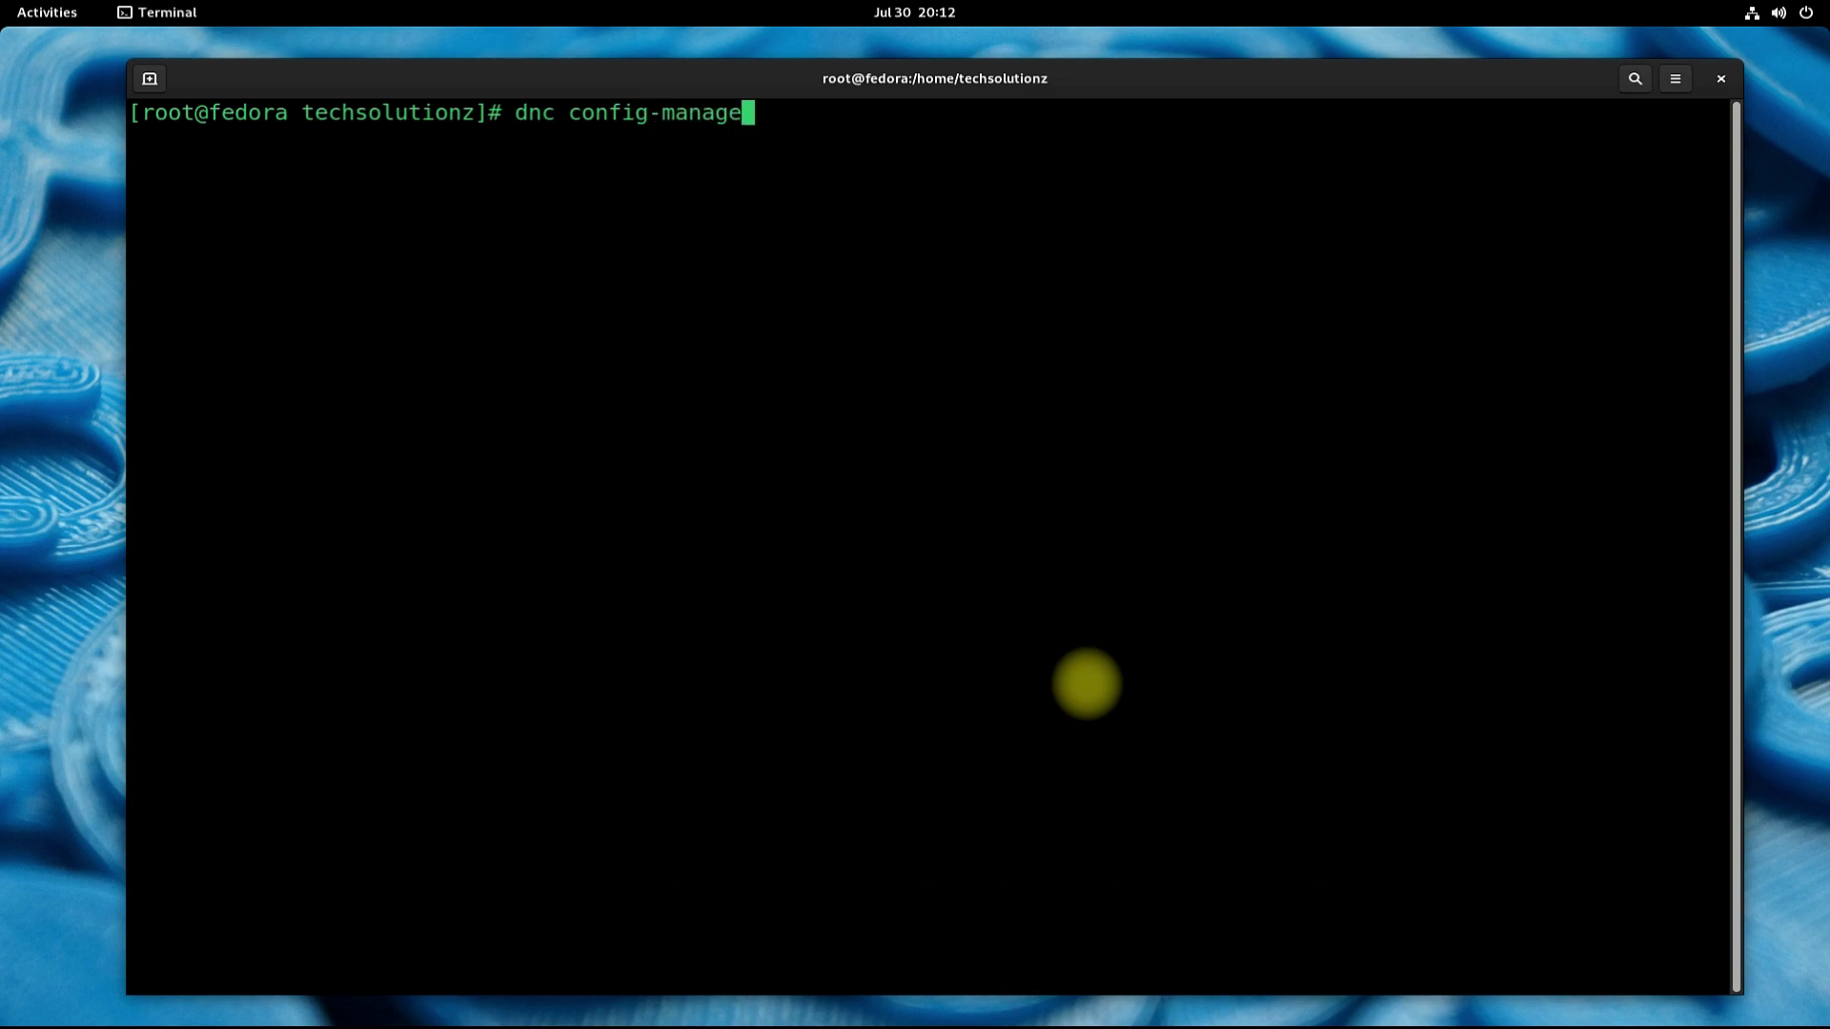
text(r --add)
text(-r)
text(epoh)
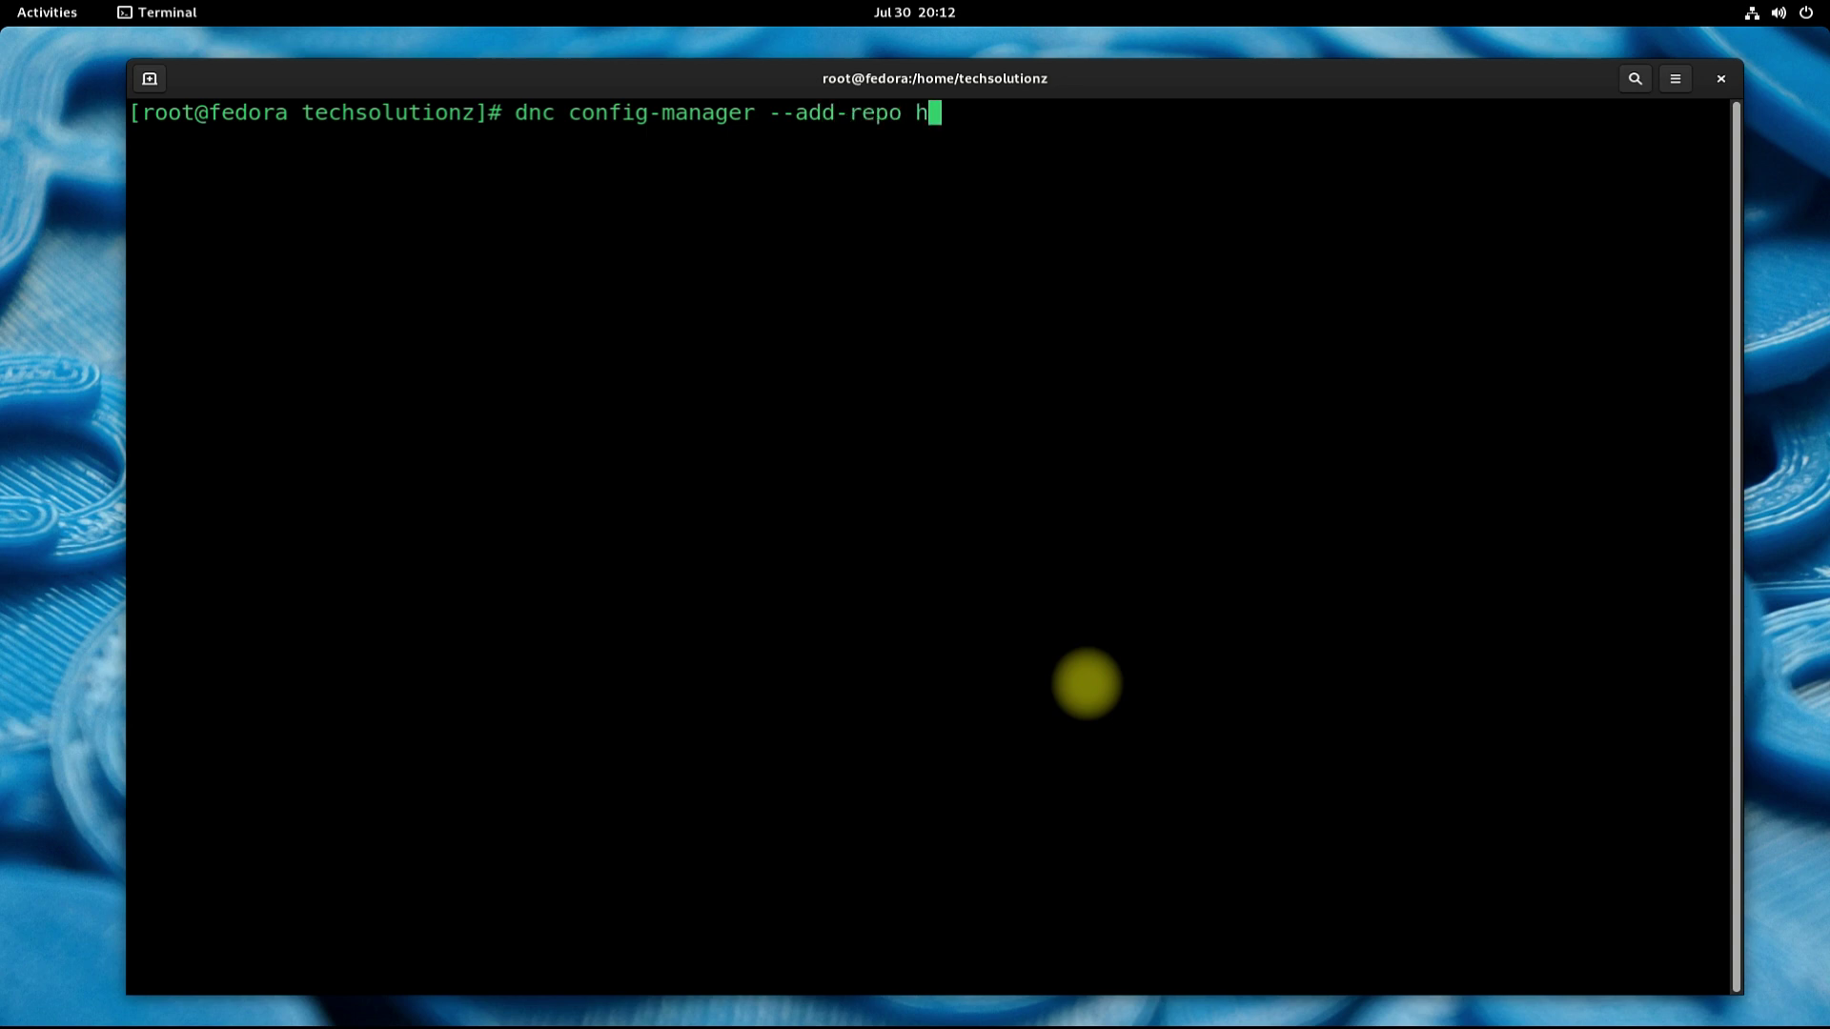
text(ttps://dl)
text(.winehq.co)
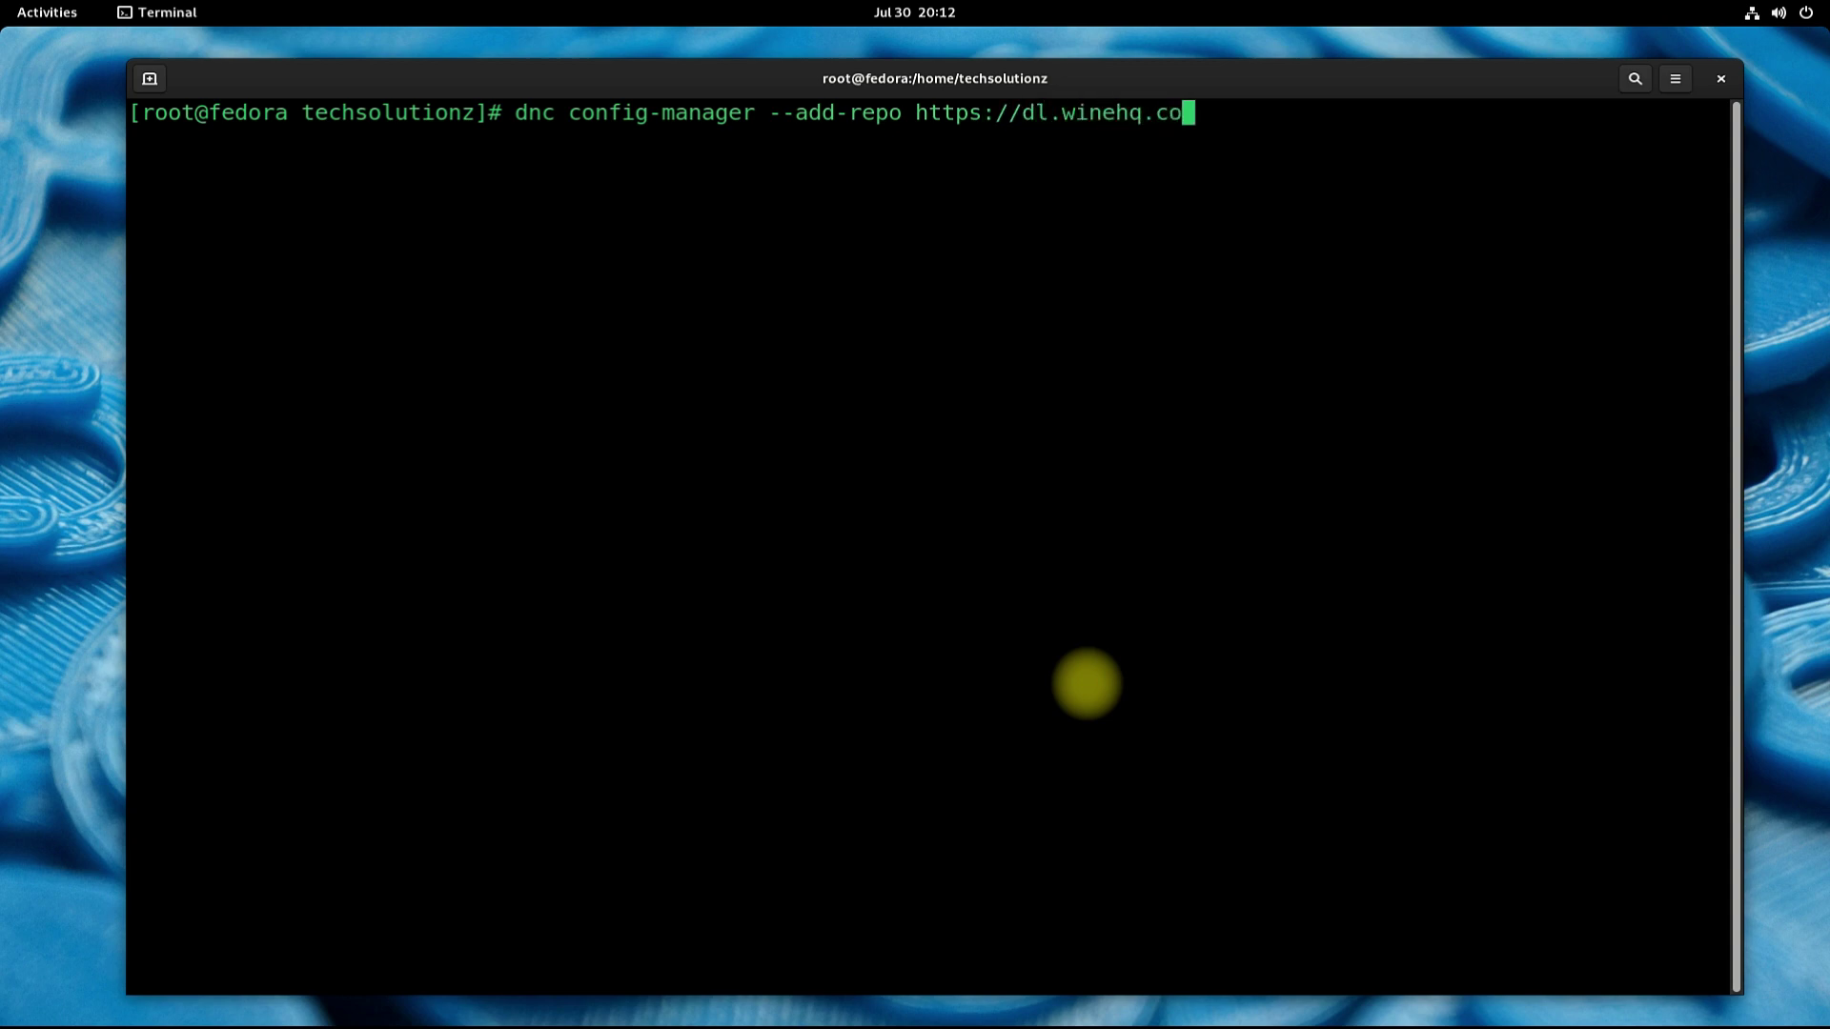
key(BackSpace)
key(BackSpace)
text(org)
text(/win)
text(e-builds)
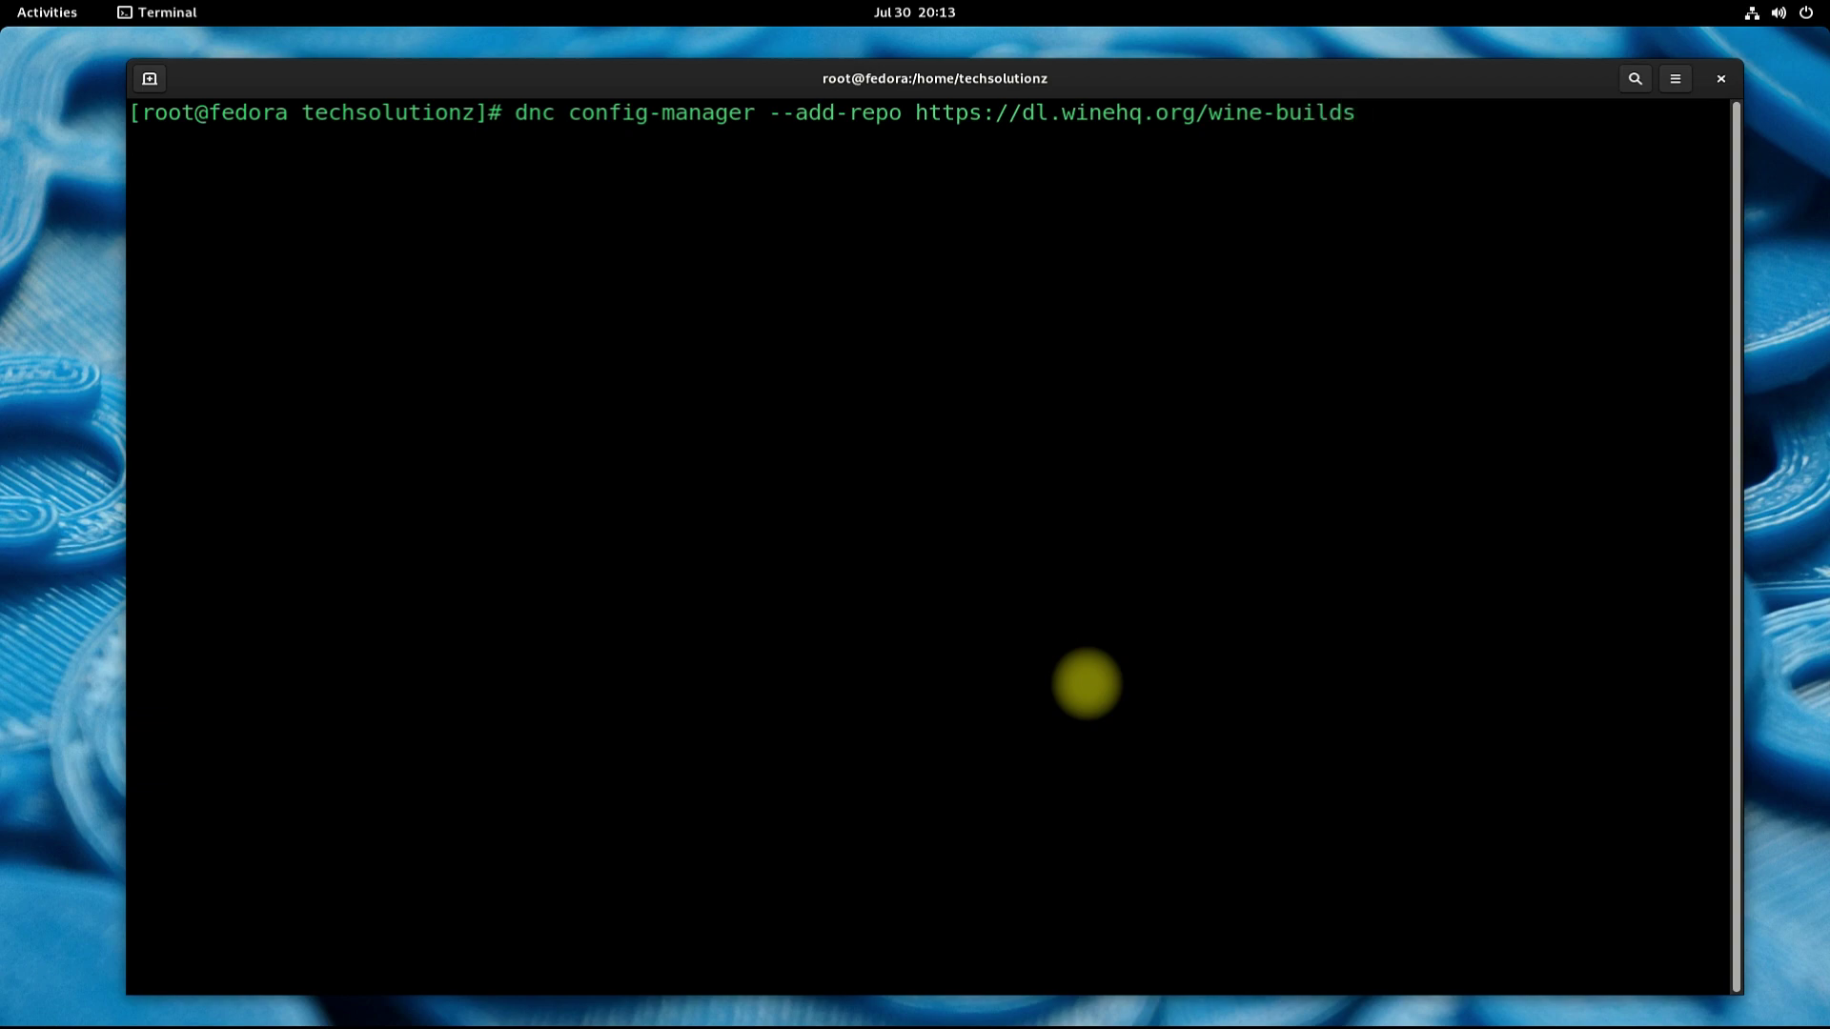
text(/)
text(fedor)
text(a/)
text(34/)
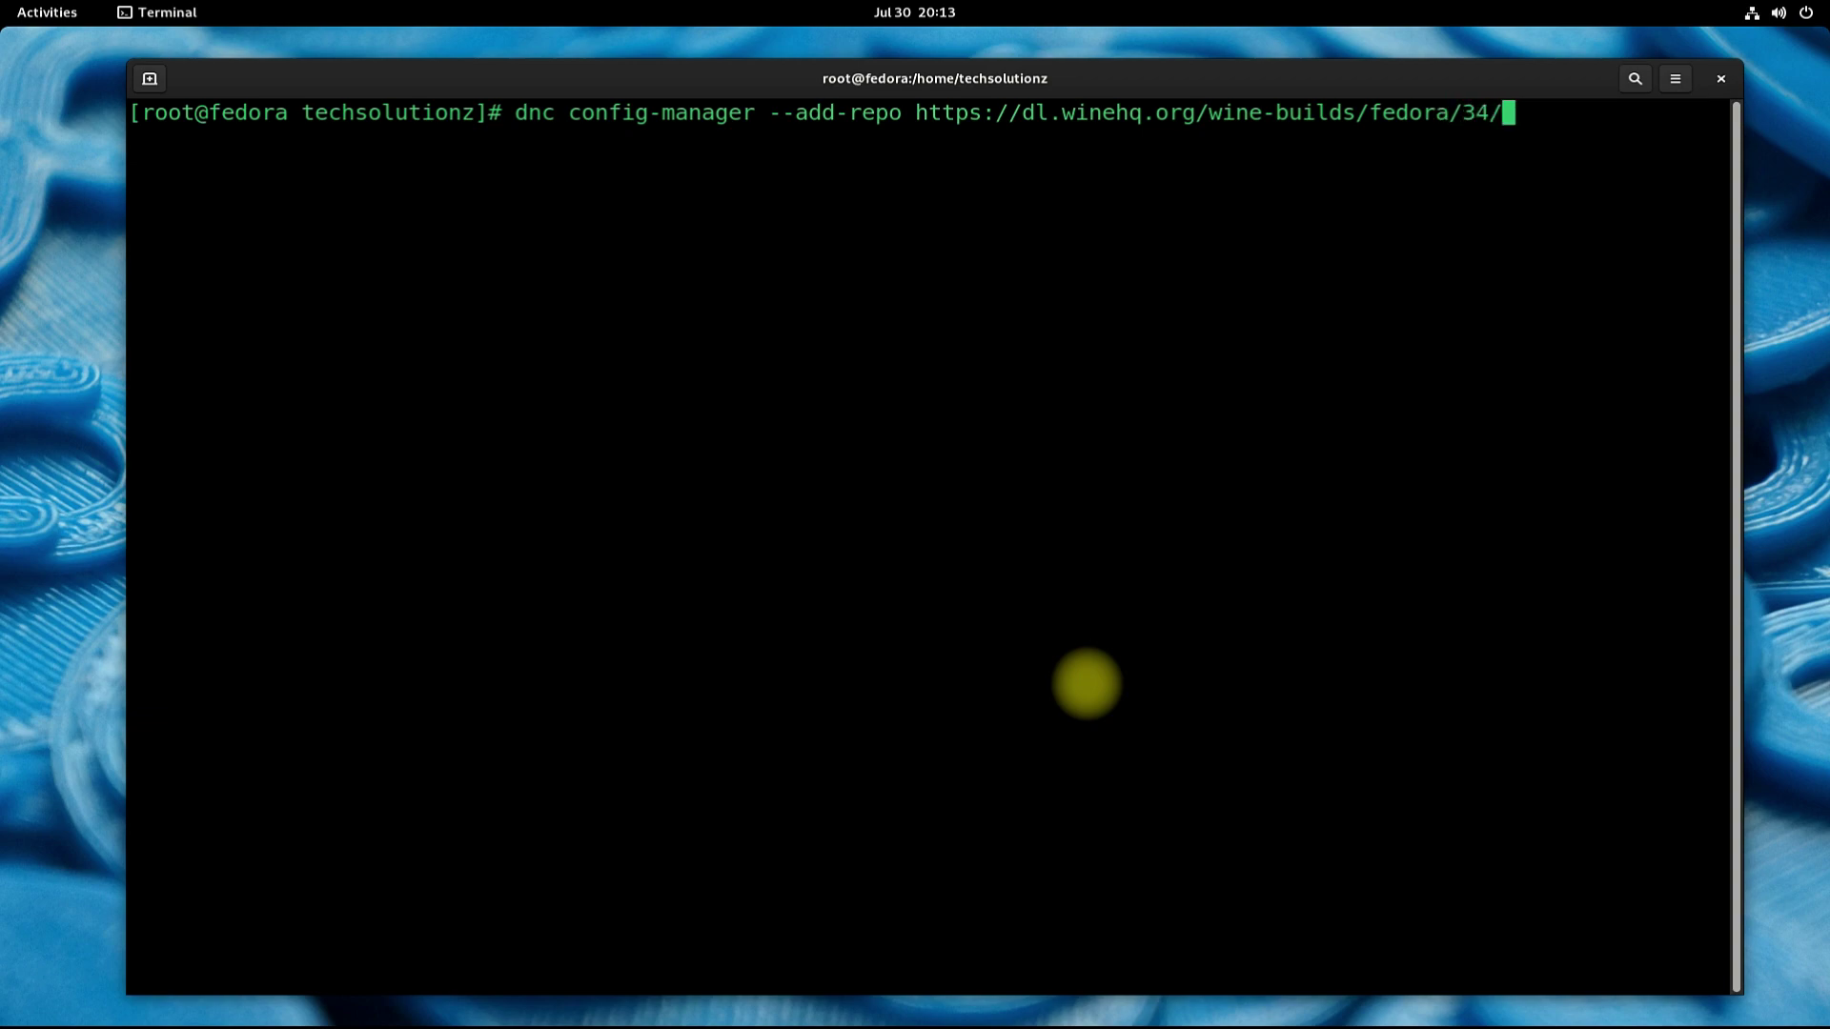
text(win)
text(e)
text(hq)
text(.repo)
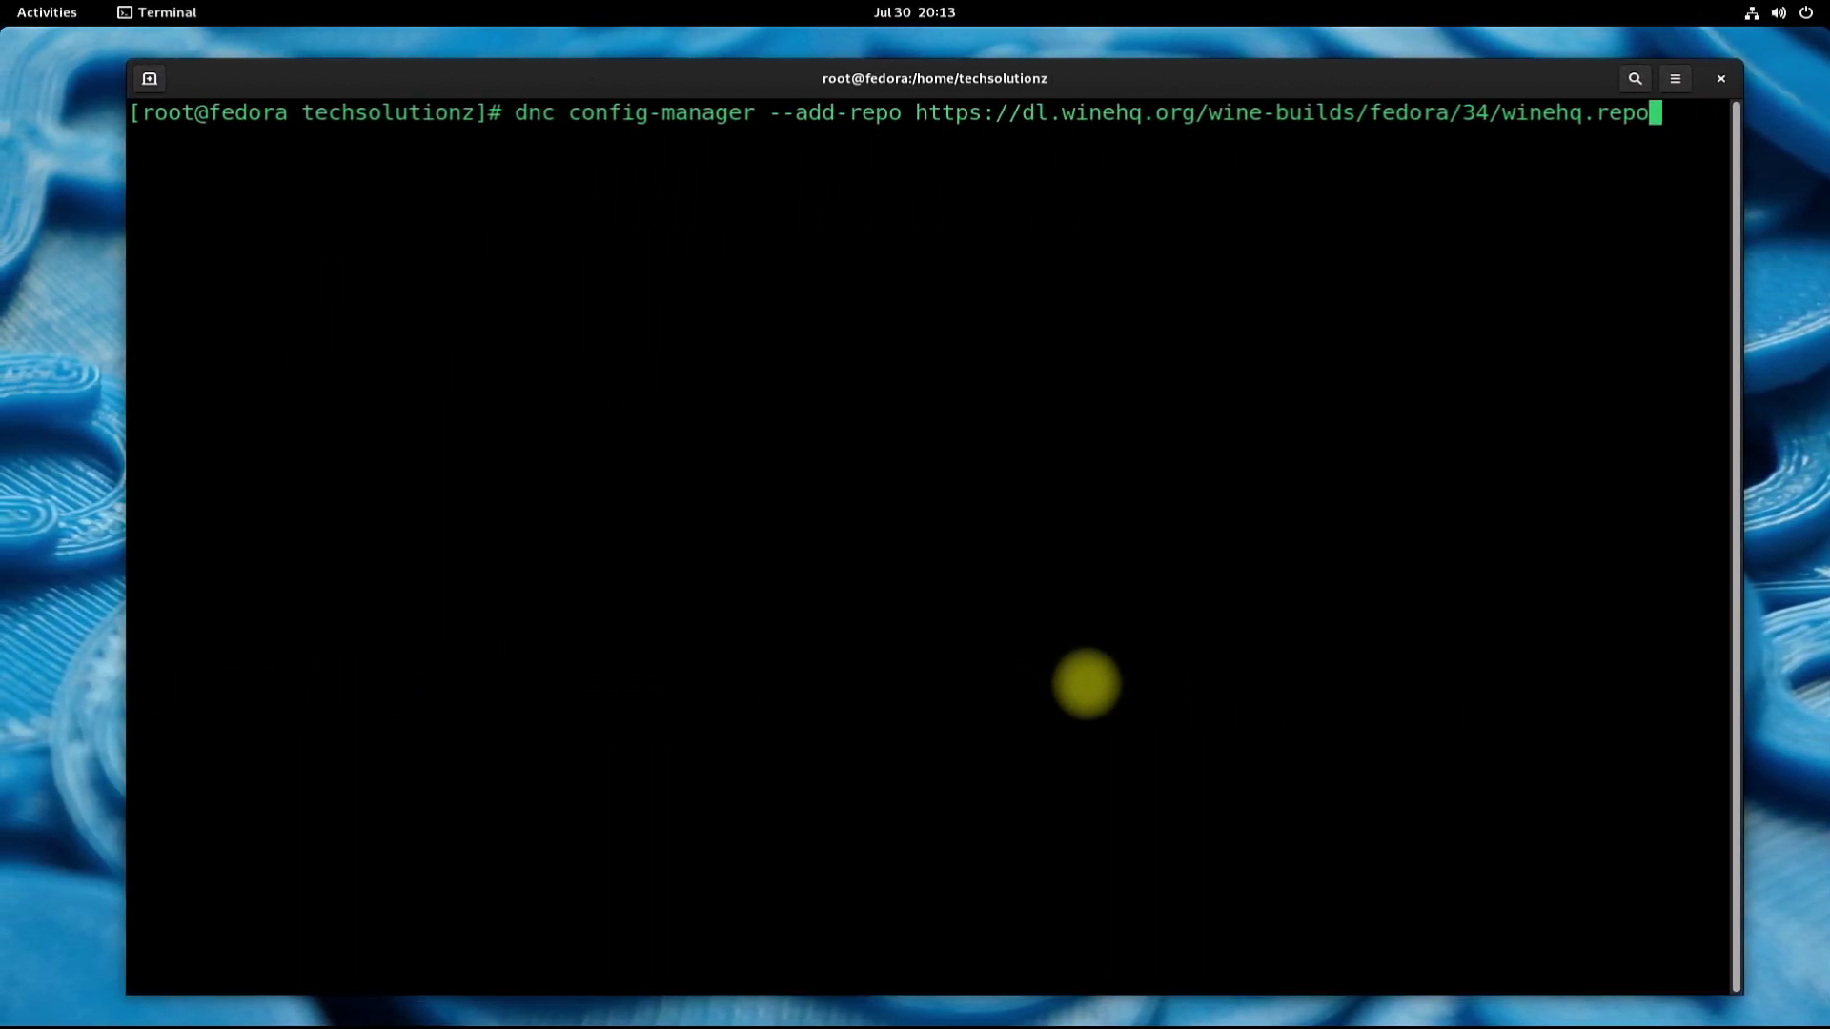
key(Return)
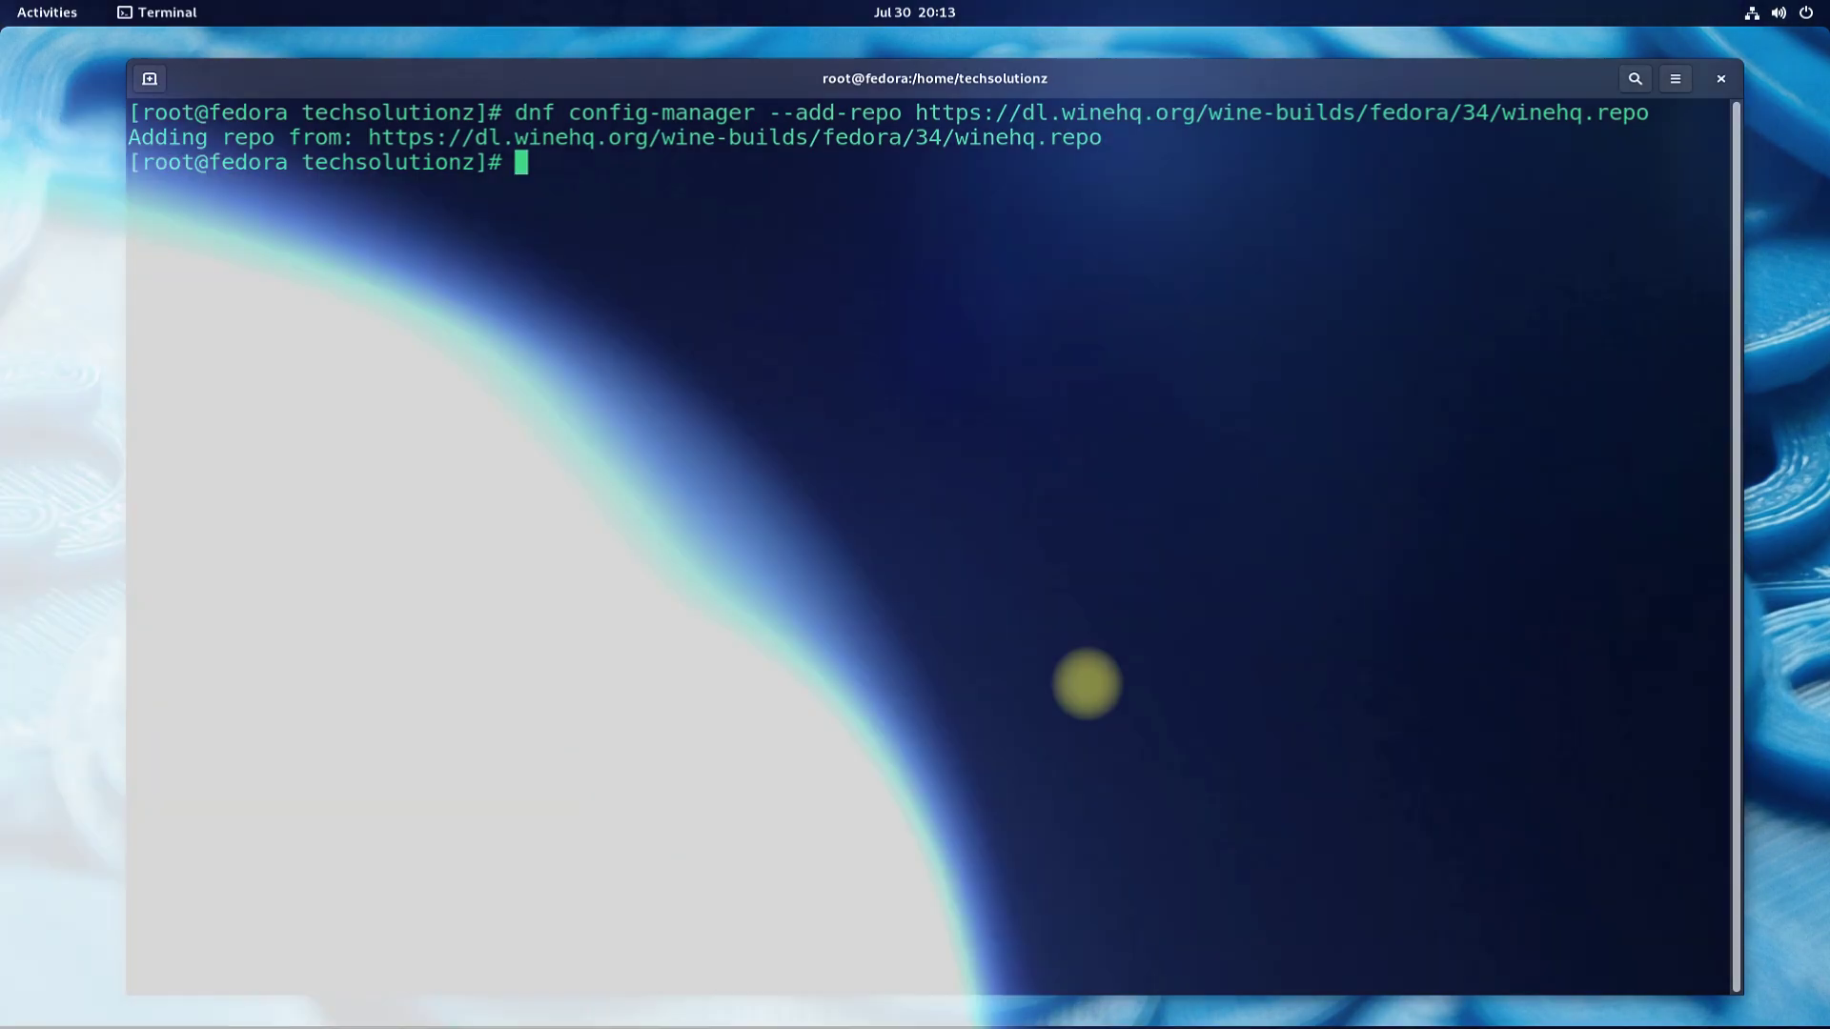
Step: Run dnf install winehq-stable after trying the devel and staging package names
text(dn)
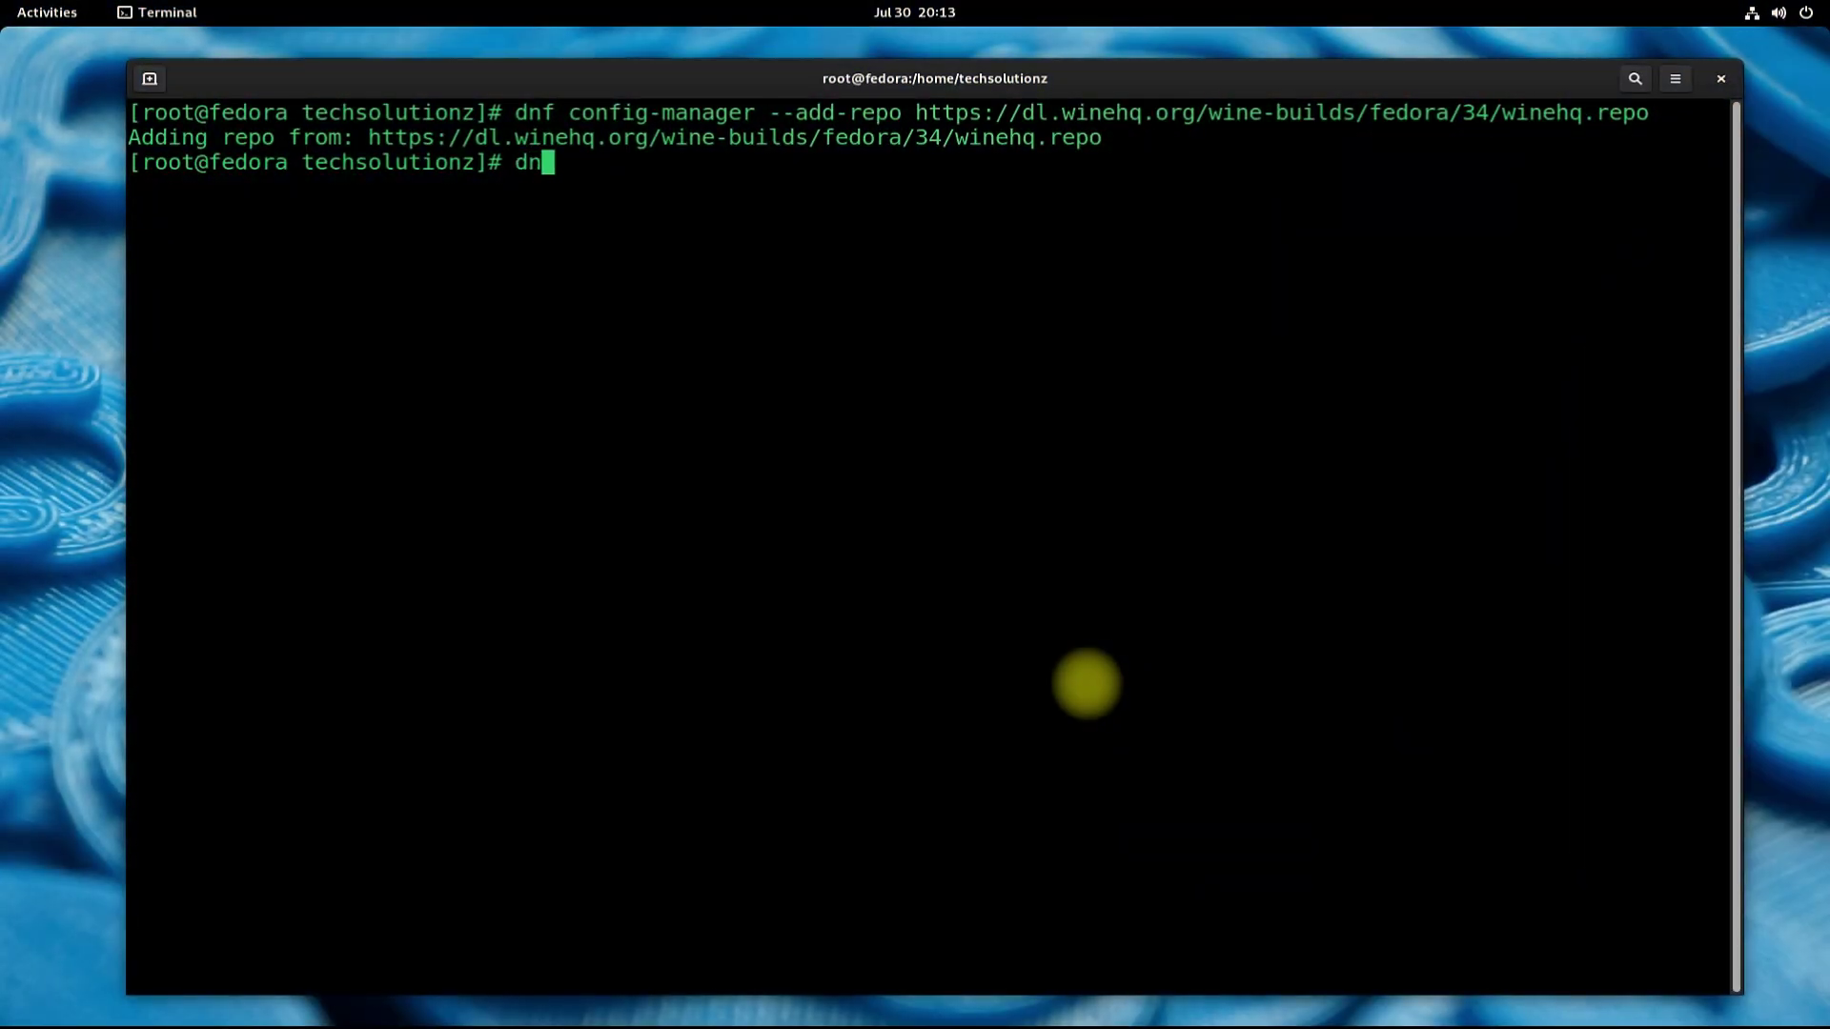
text(f insta)
text(ll w)
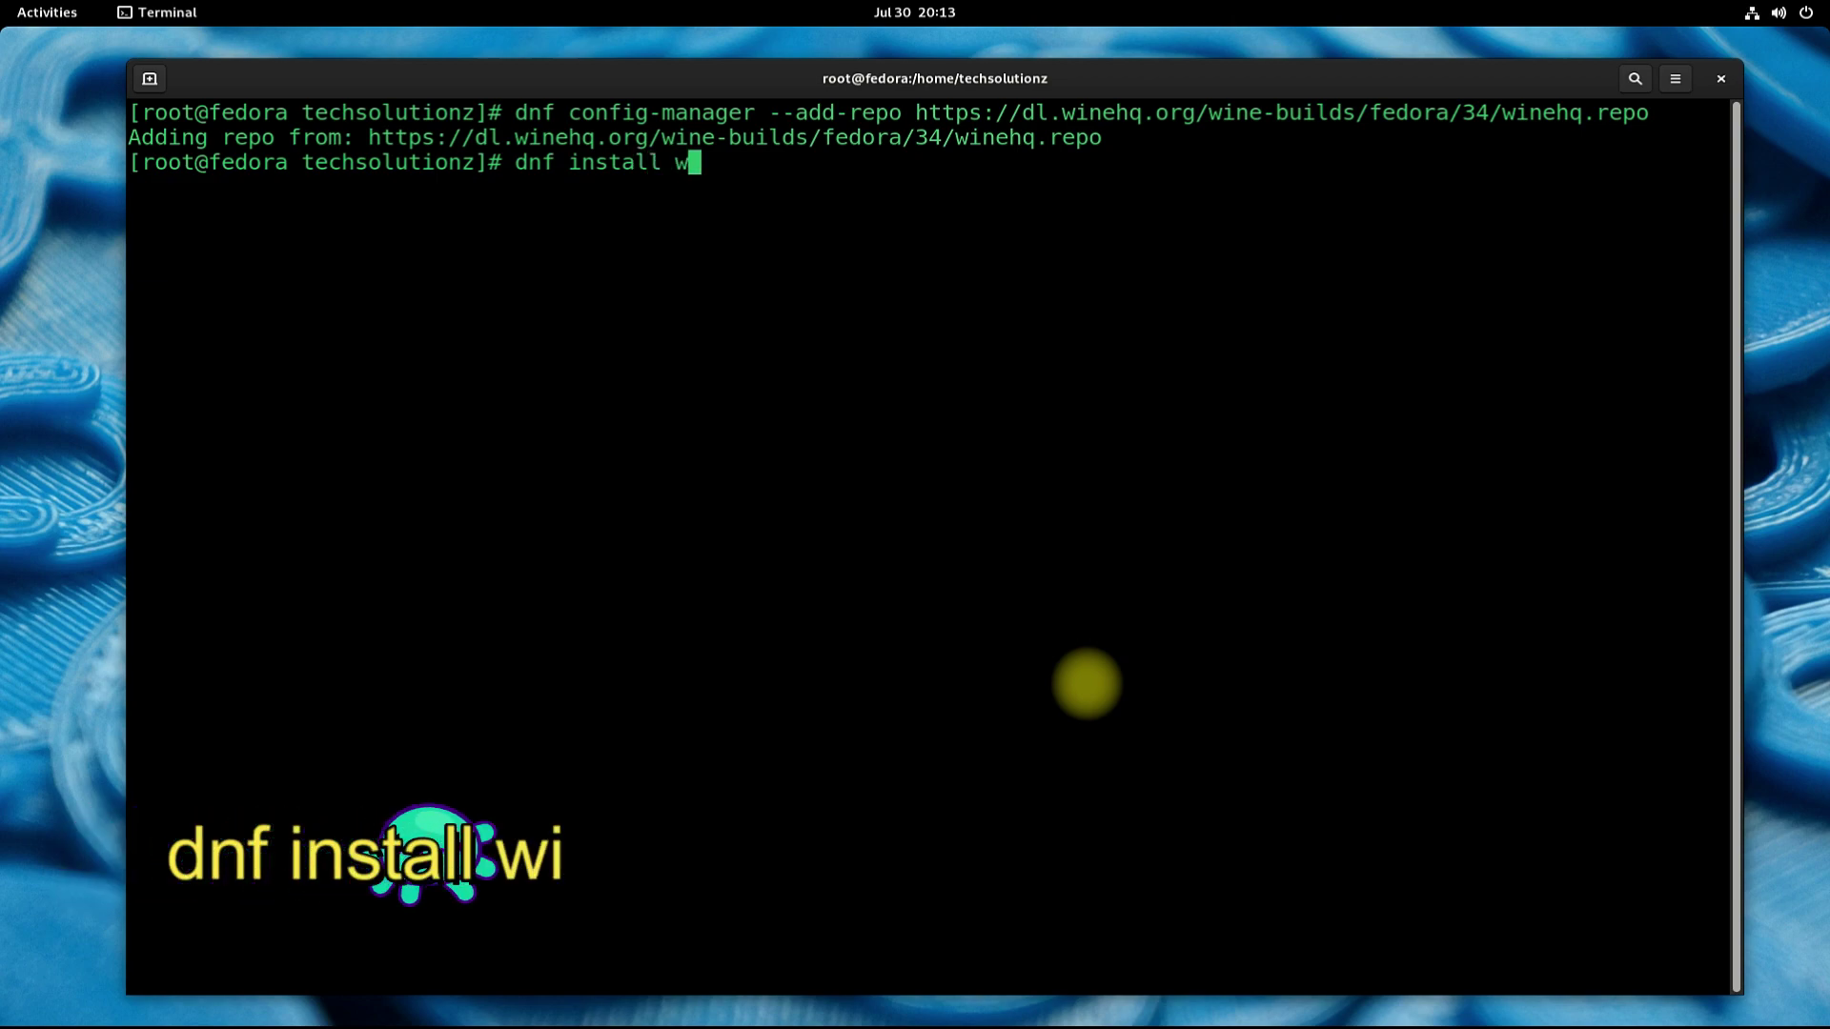
text(inehq)
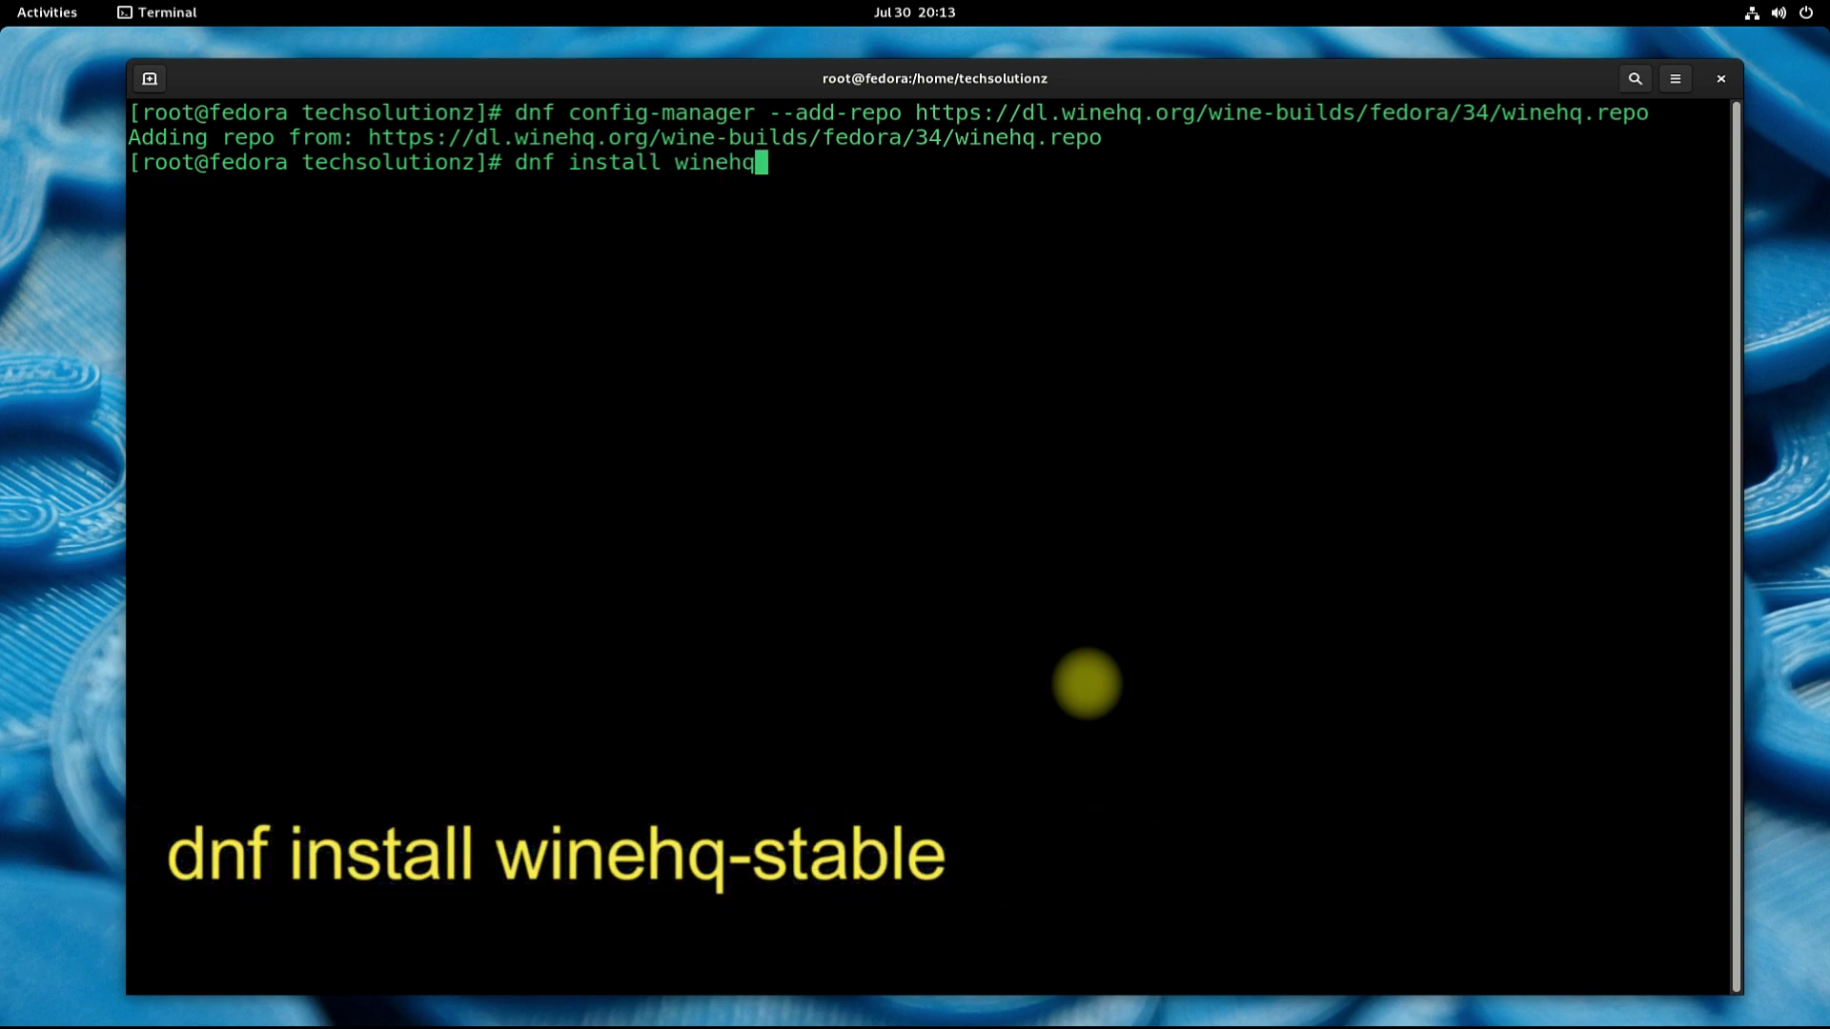
text(-stable)
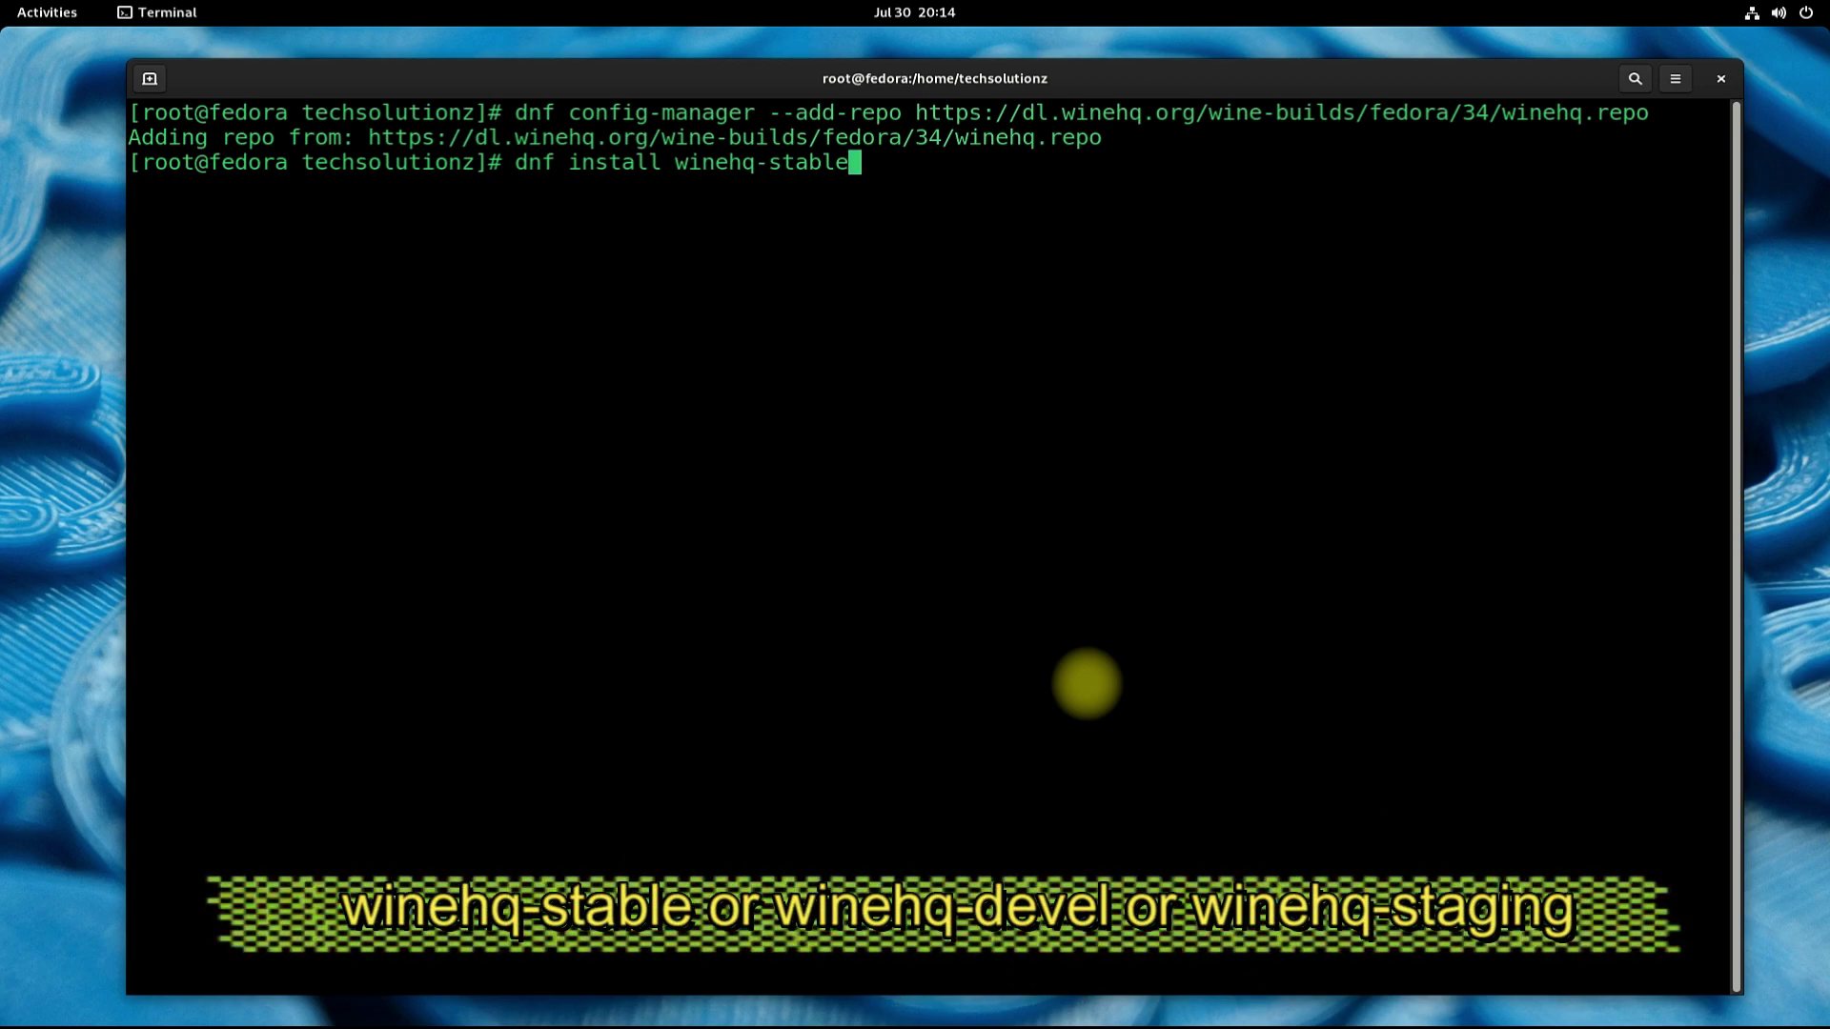
text(\)
key(BackSpace)
key(BackSpace)
key(BackSpace)
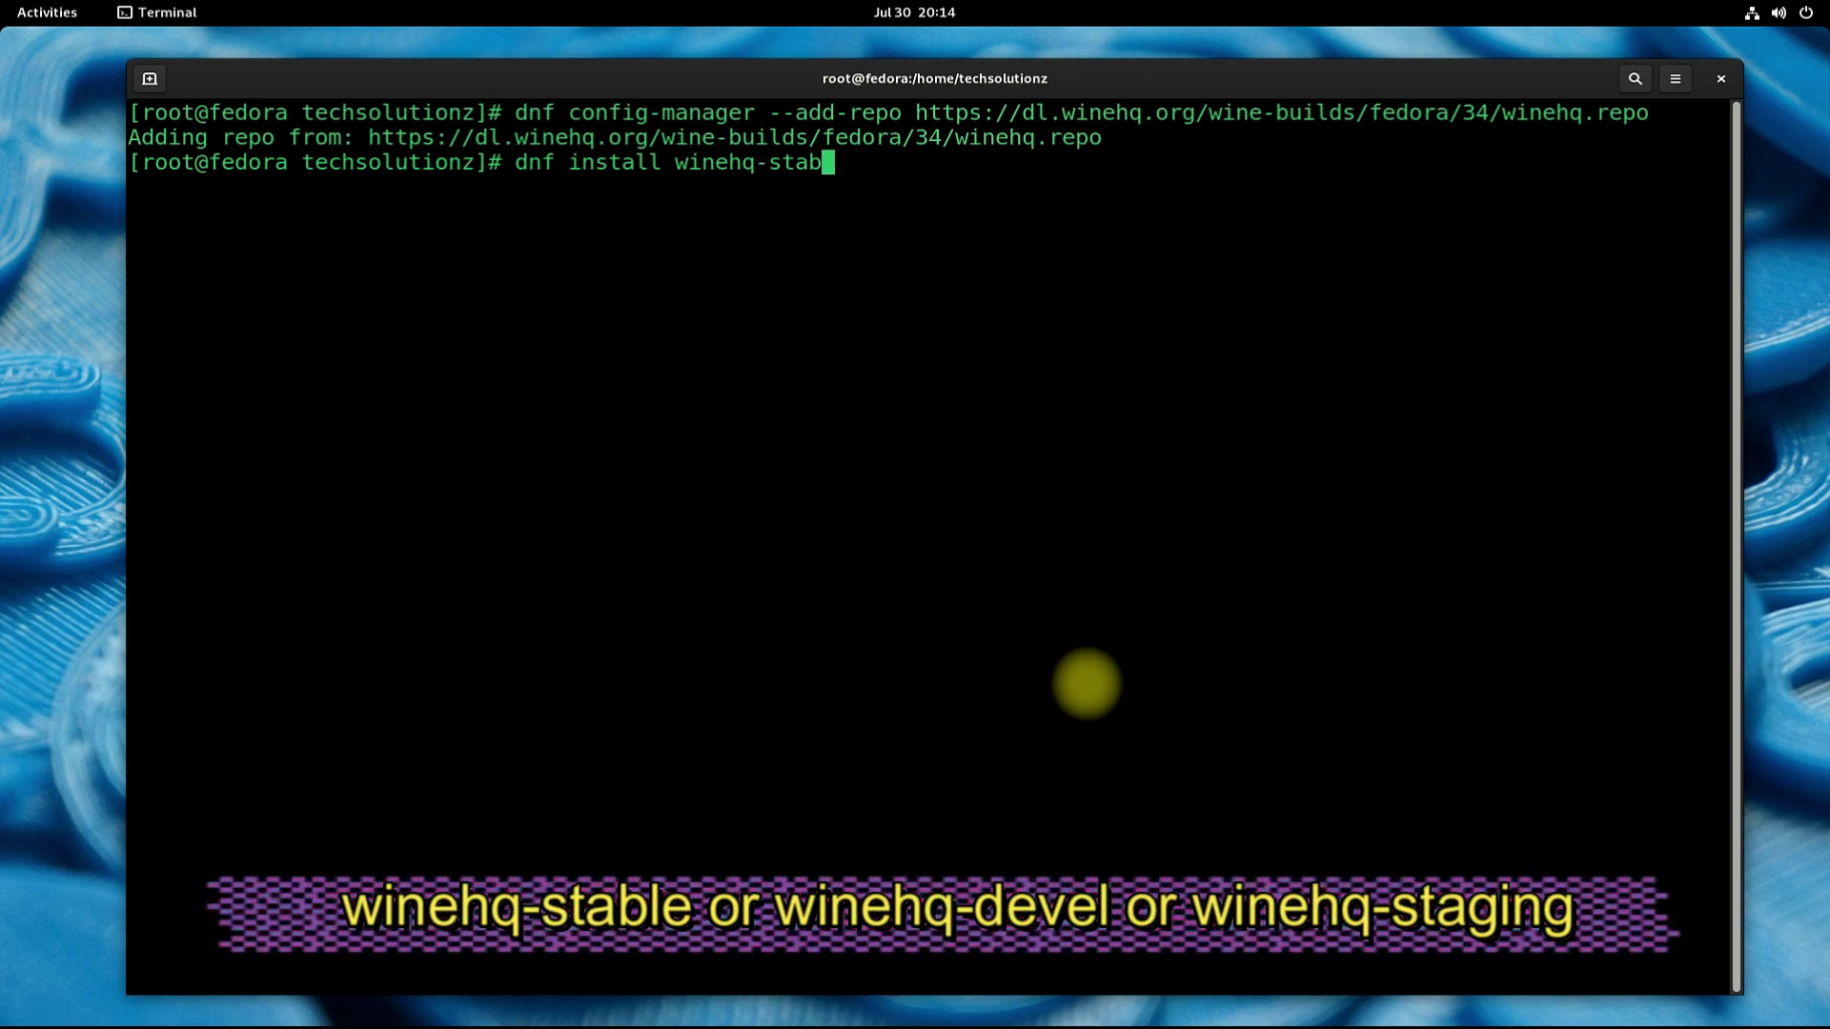
key(BackSpace)
key(BackSpace)
key(BackSpace)
key(BackSpace)
text(devel)
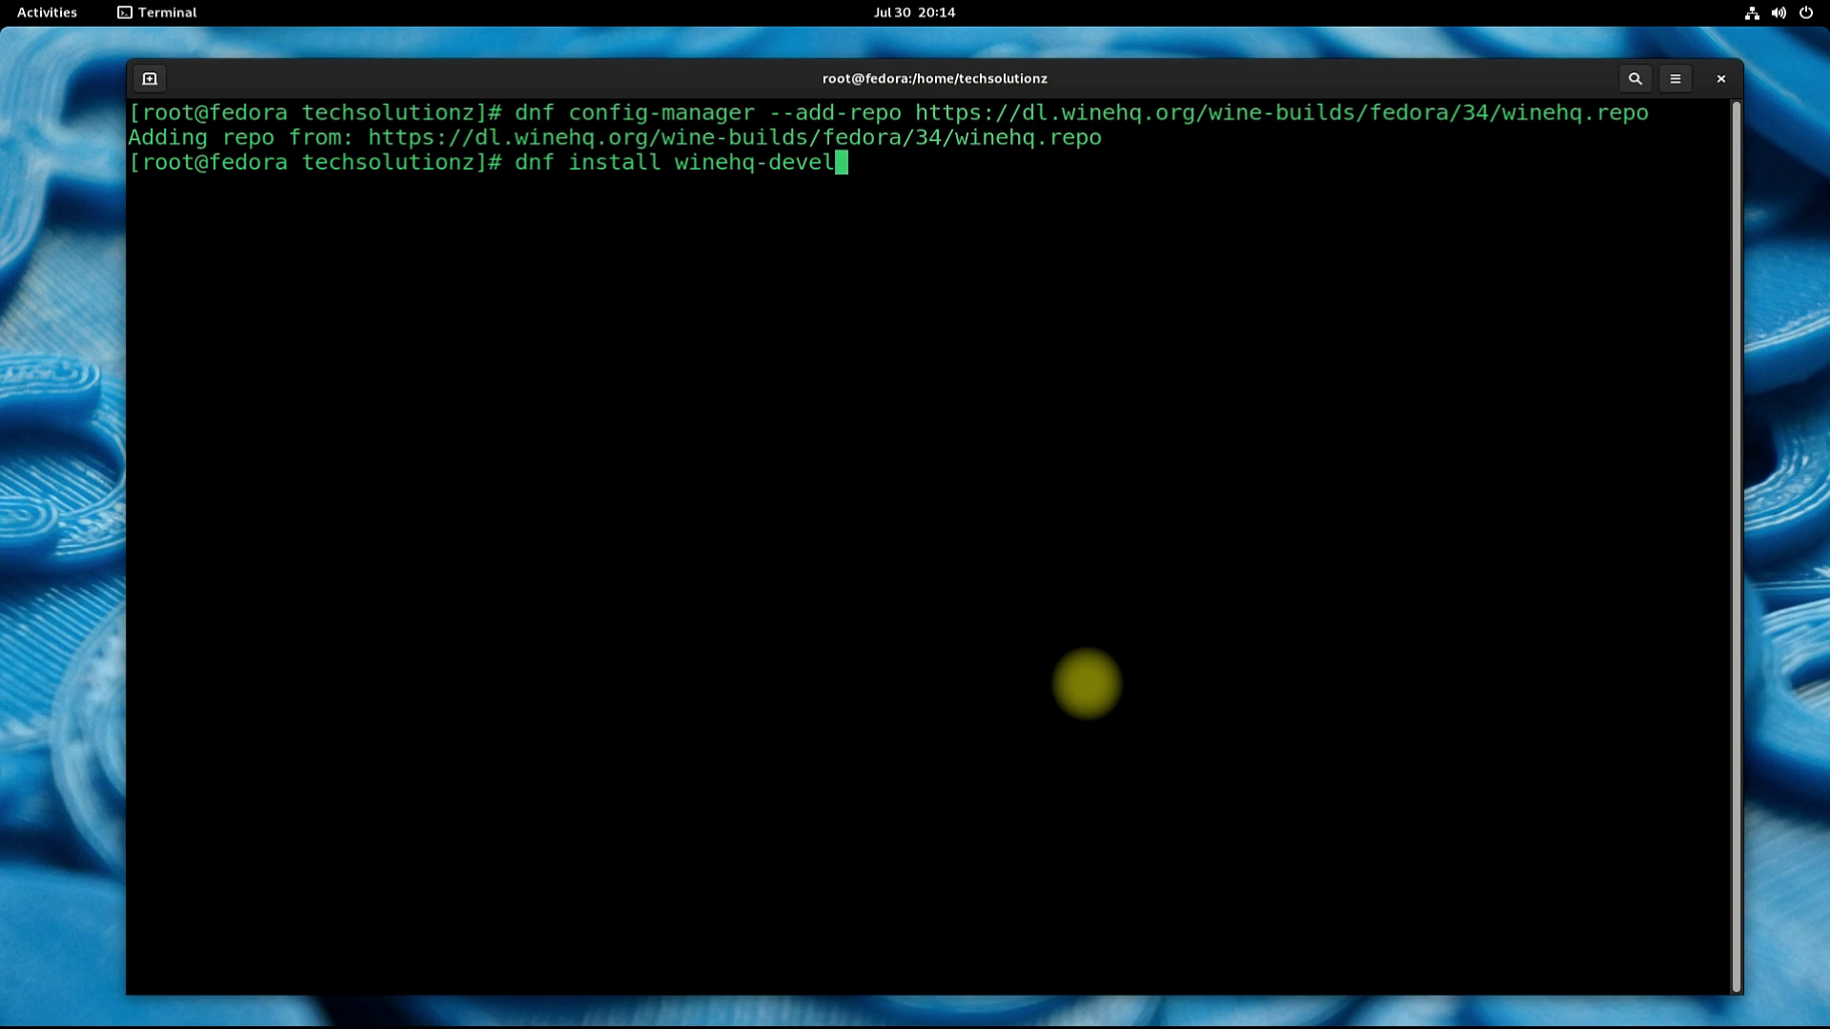
key(BackSpace)
key(BackSpace)
key(BackSpace)
key(BackSpace)
key(BackSpace)
text(sta)
text(ging)
key(BackSpace)
key(BackSpace)
key(BackSpace)
key(BackSpace)
key(BackSpace)
key(BackSpace)
key(BackSpace)
text(s)
text(table)
key(Return)
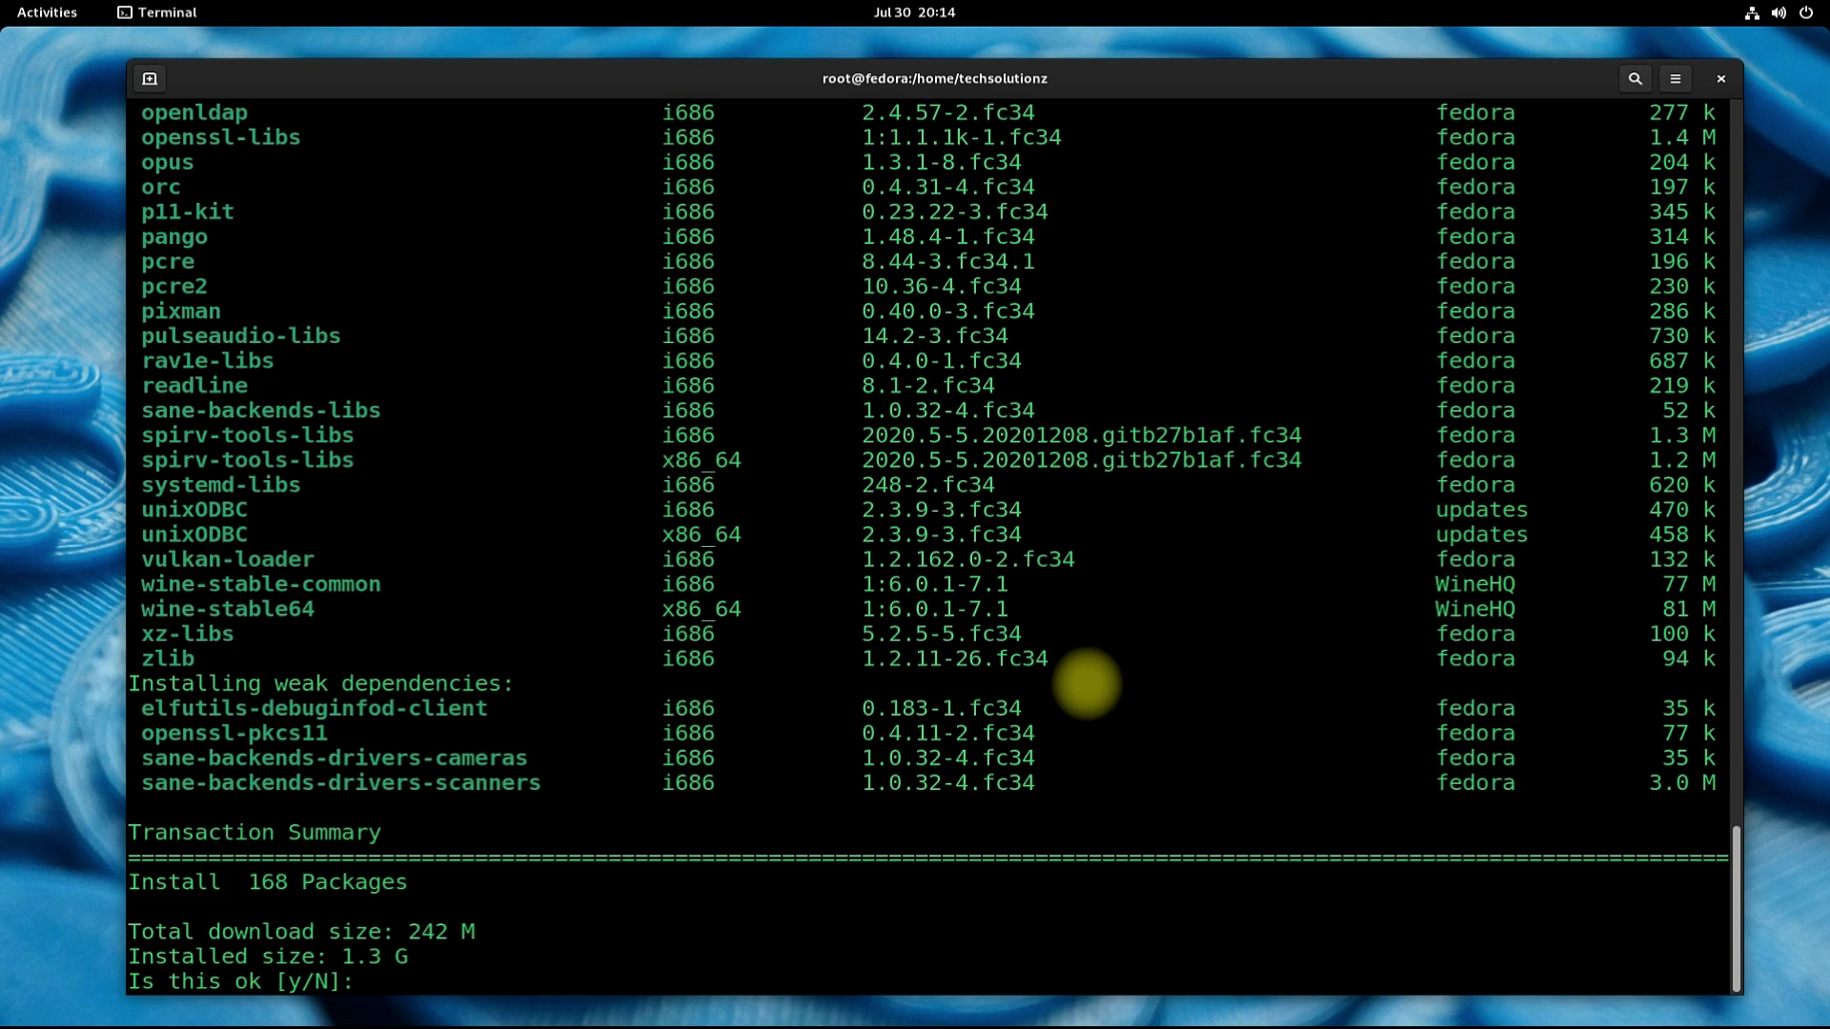
Step: Answer Y to install all 168 Wine packages and wait for Complete!
text(Y)
key(Return)
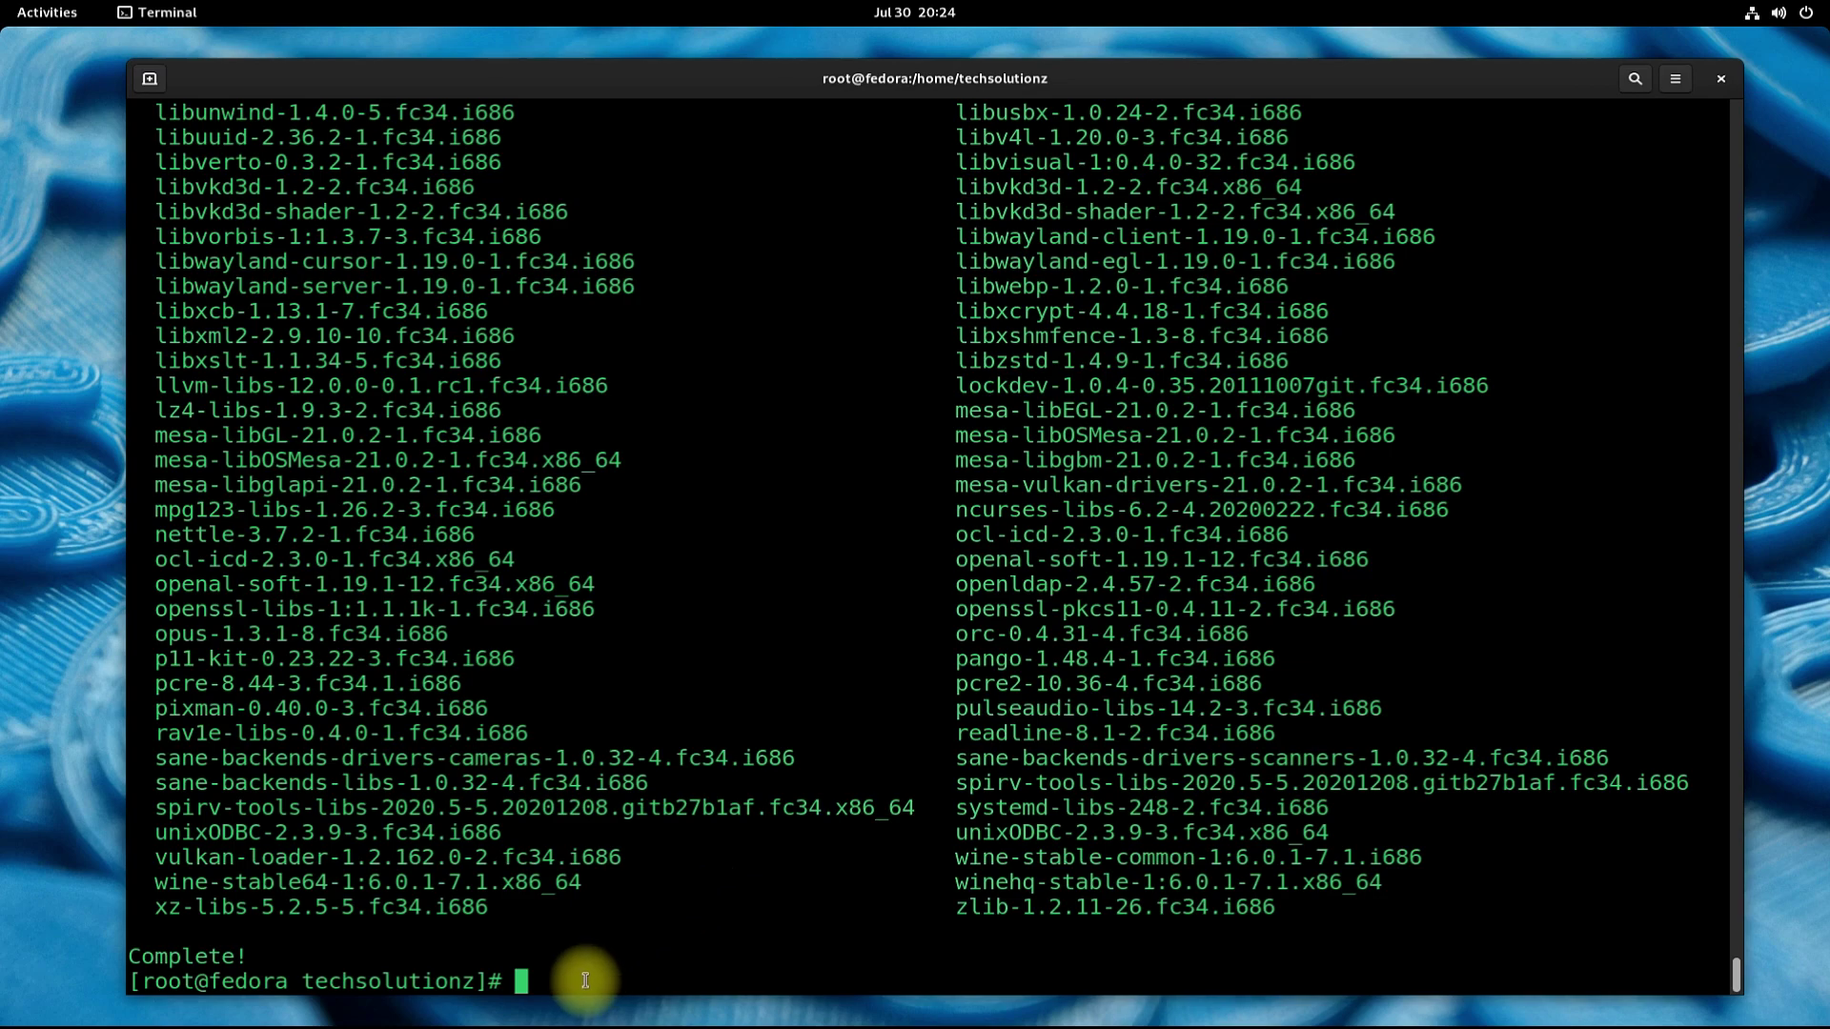
Step: Confirm wine --version reports wine-6.0.1, then launch winecfg
text(wine )
text(--version)
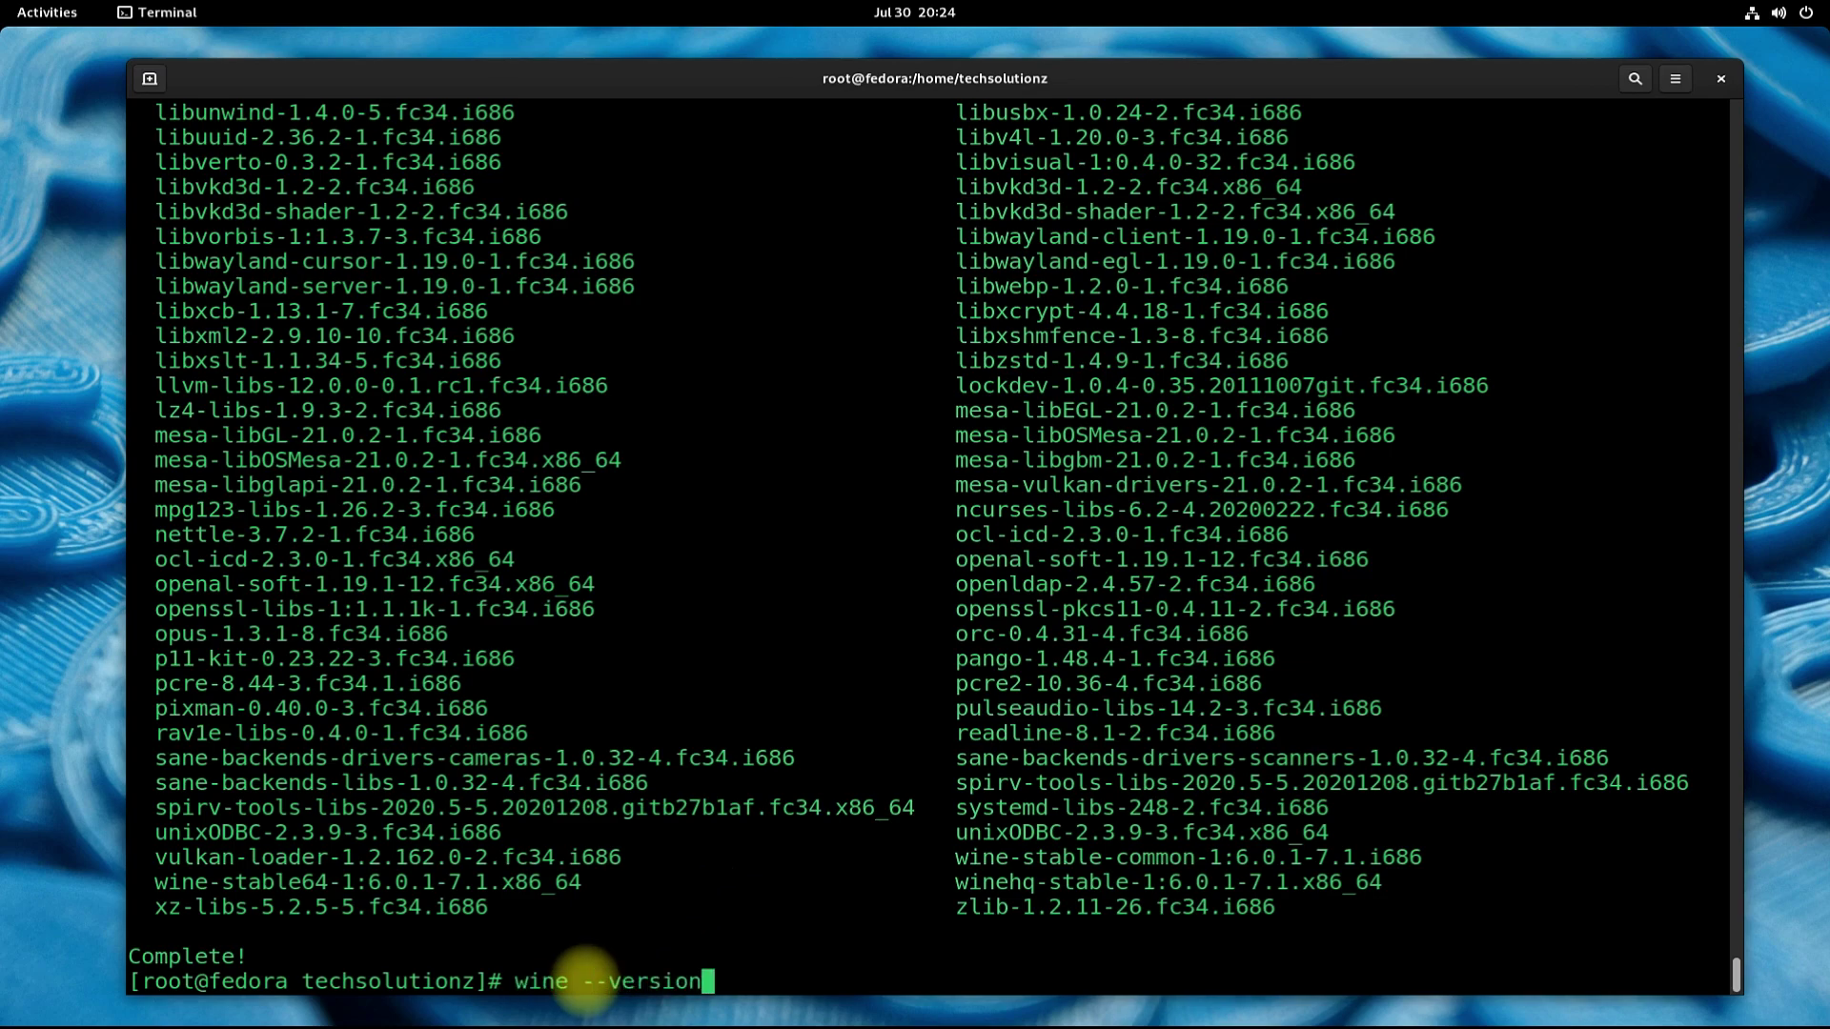
key(Return)
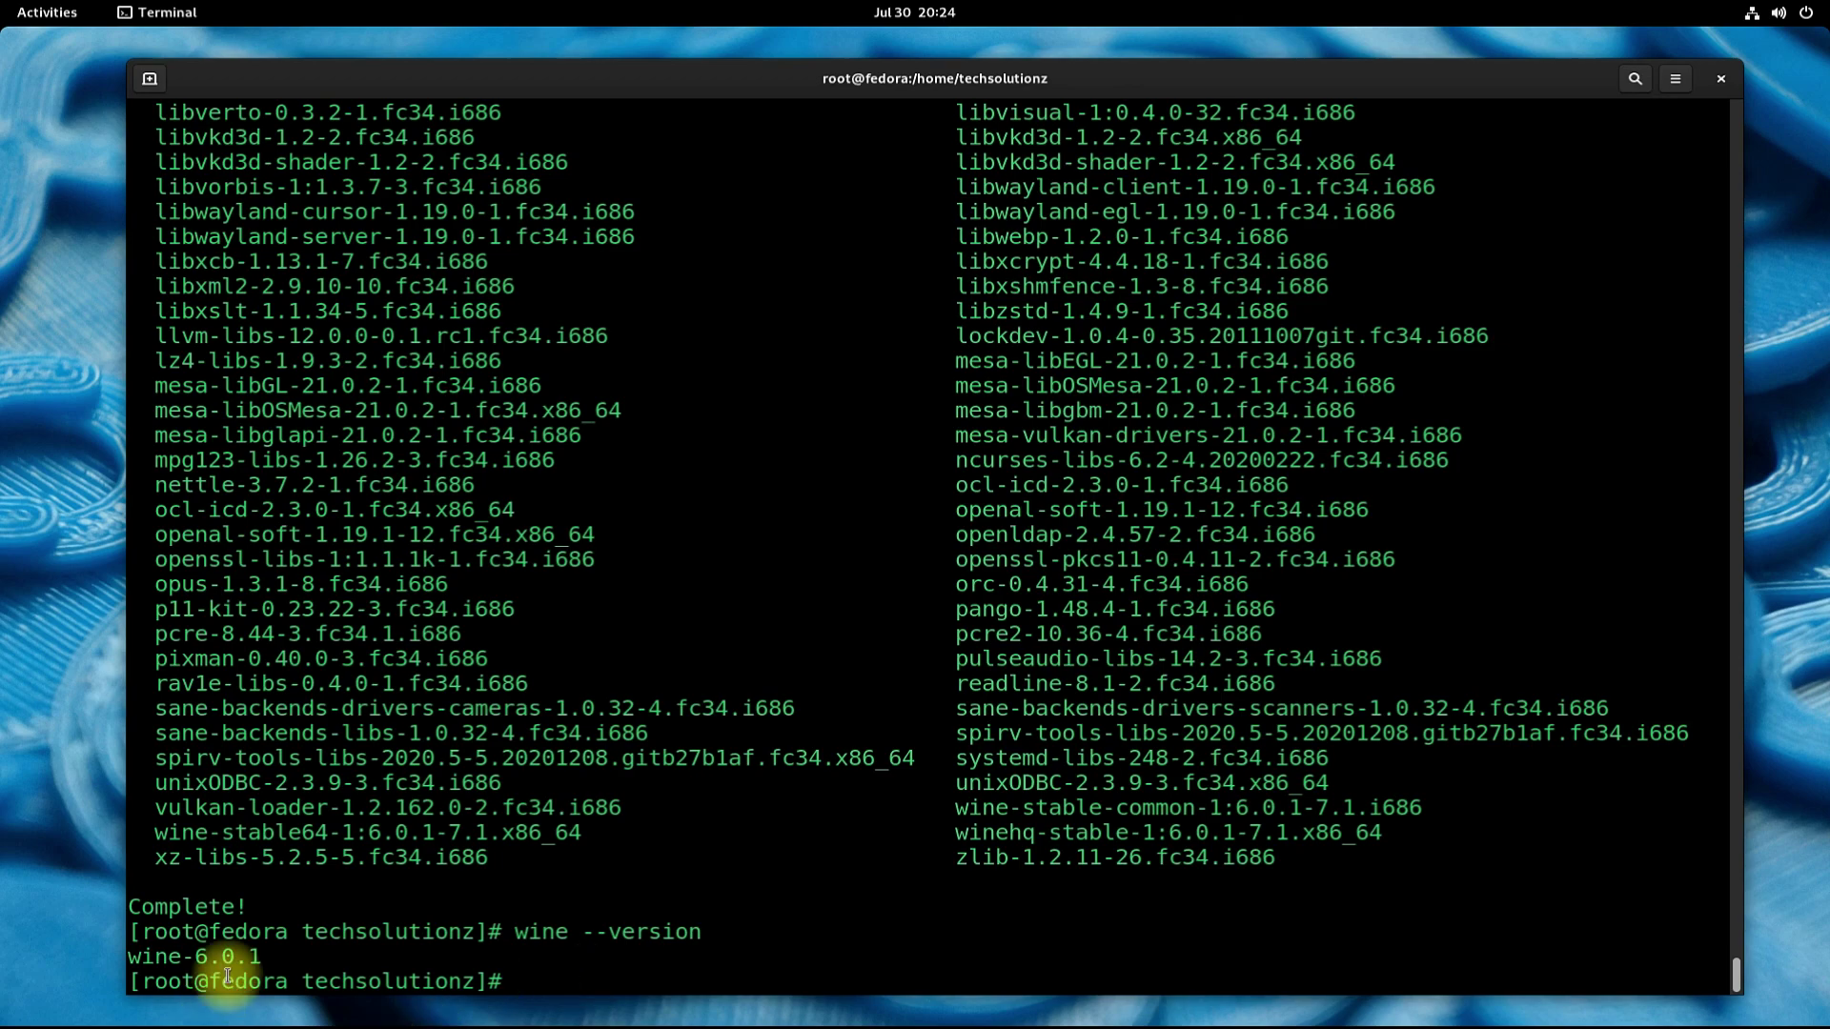
drag(140, 956, 128, 956)
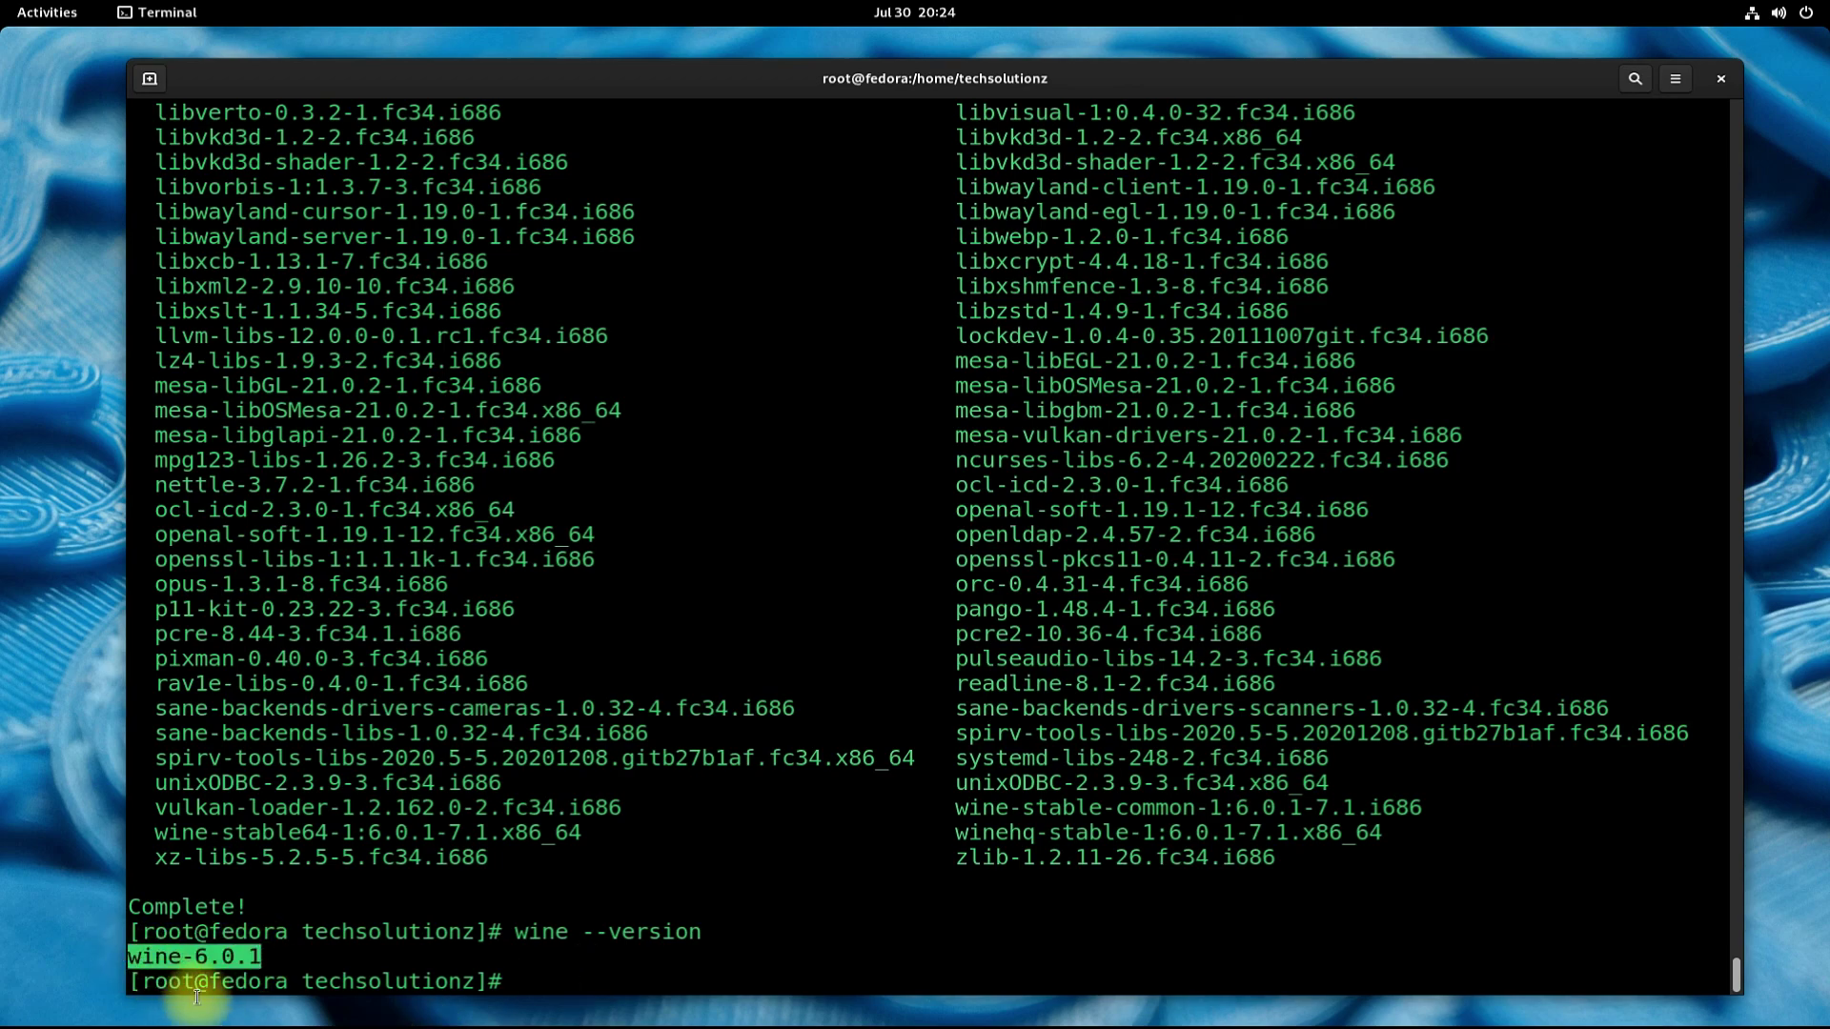
click(544, 980)
text(winecfg)
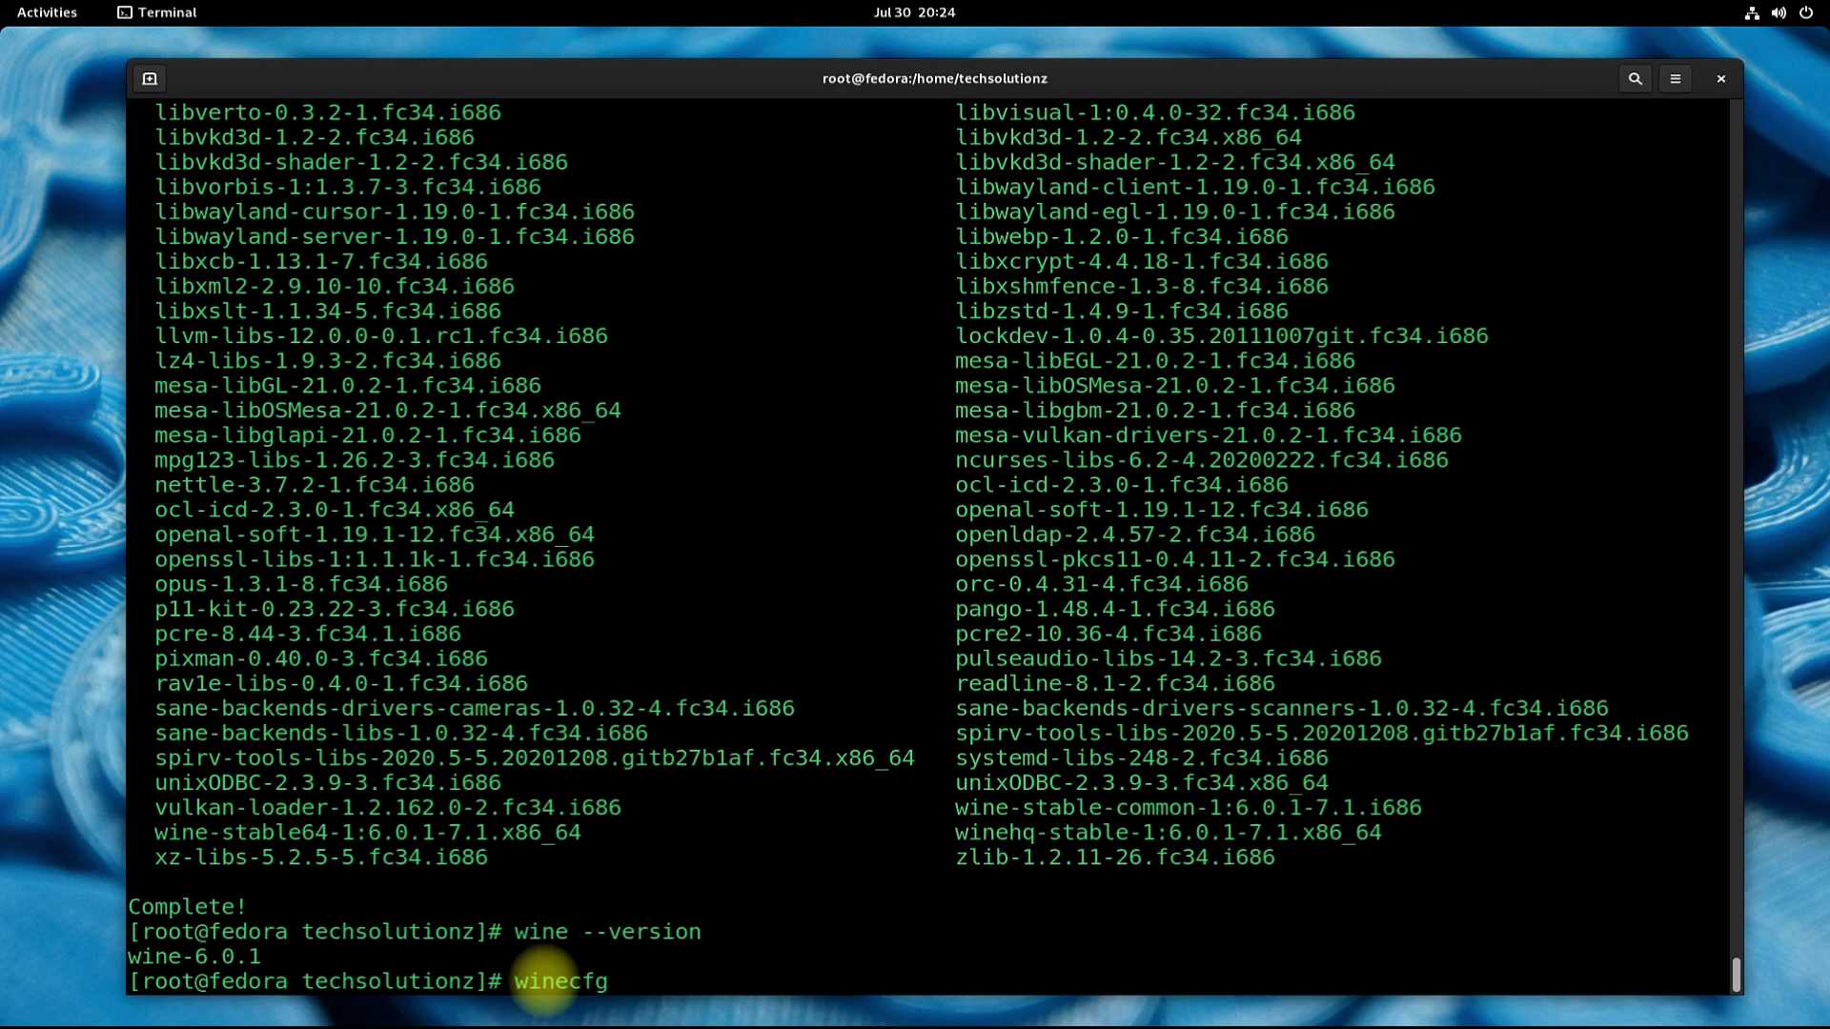
key(Return)
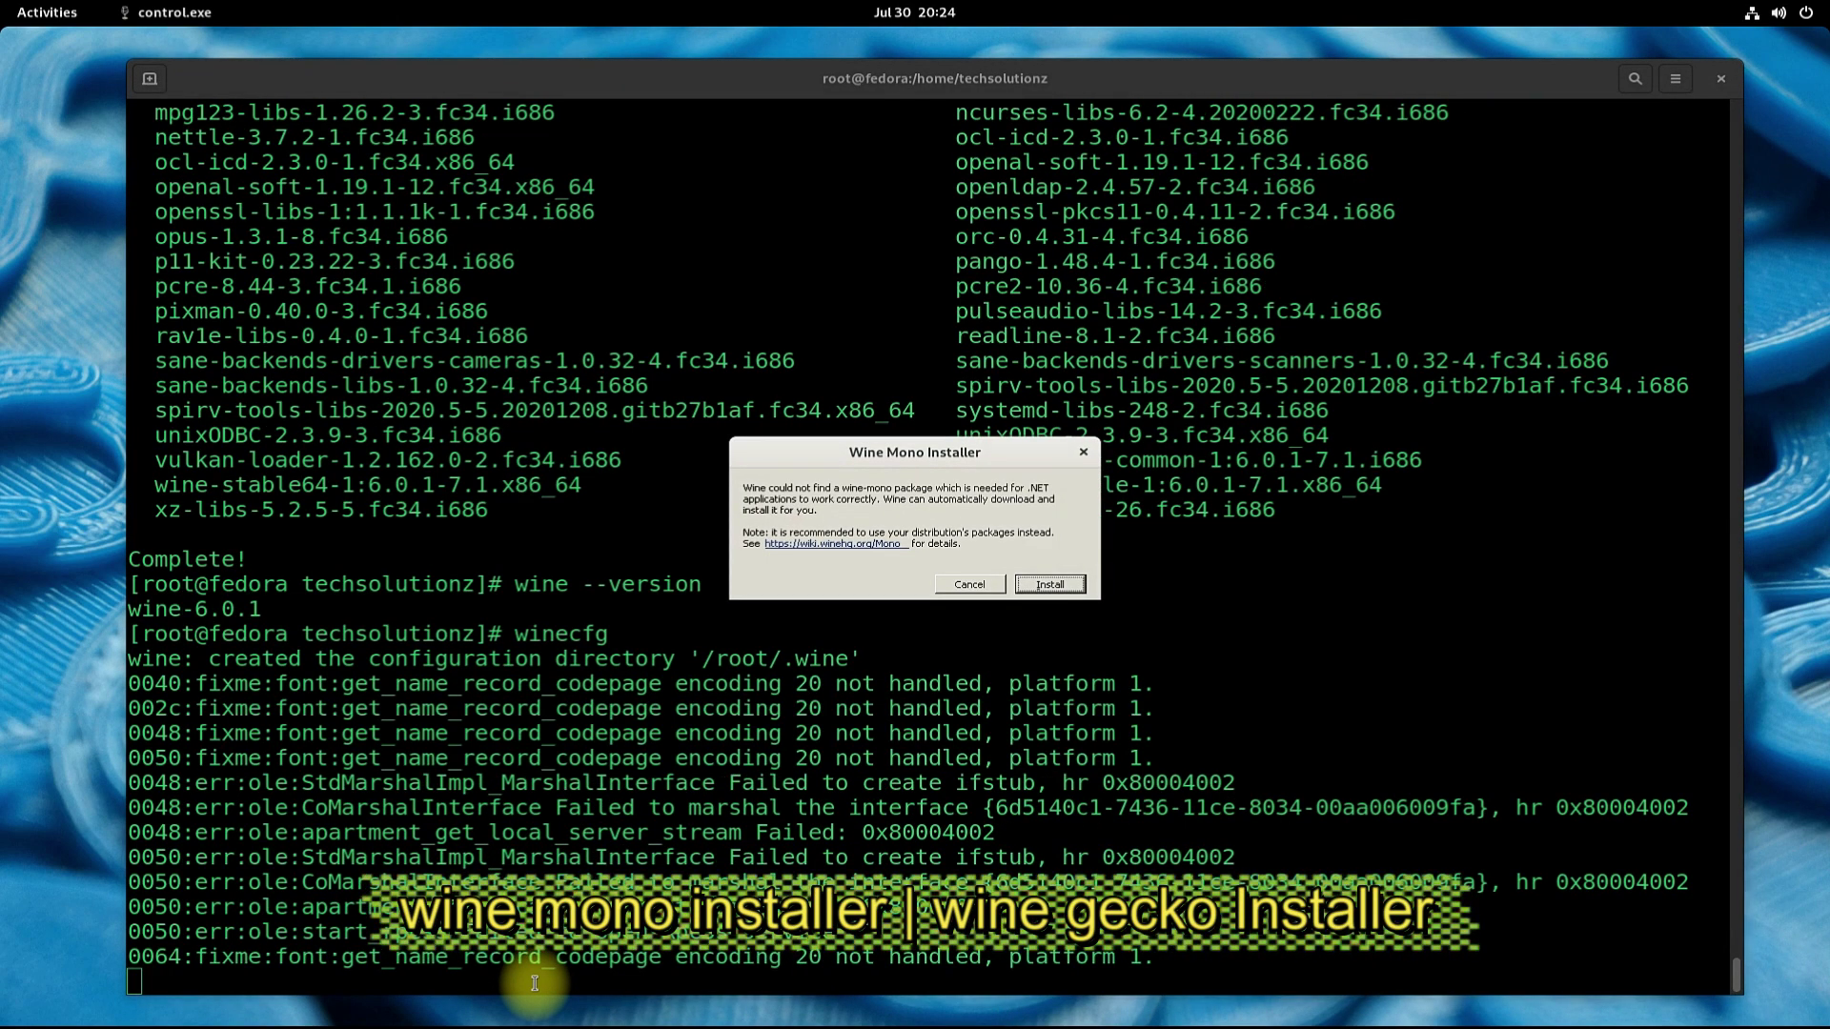
Step: Install Wine Mono, then browse the Drives and Applications tabs of winecfg
click(1052, 585)
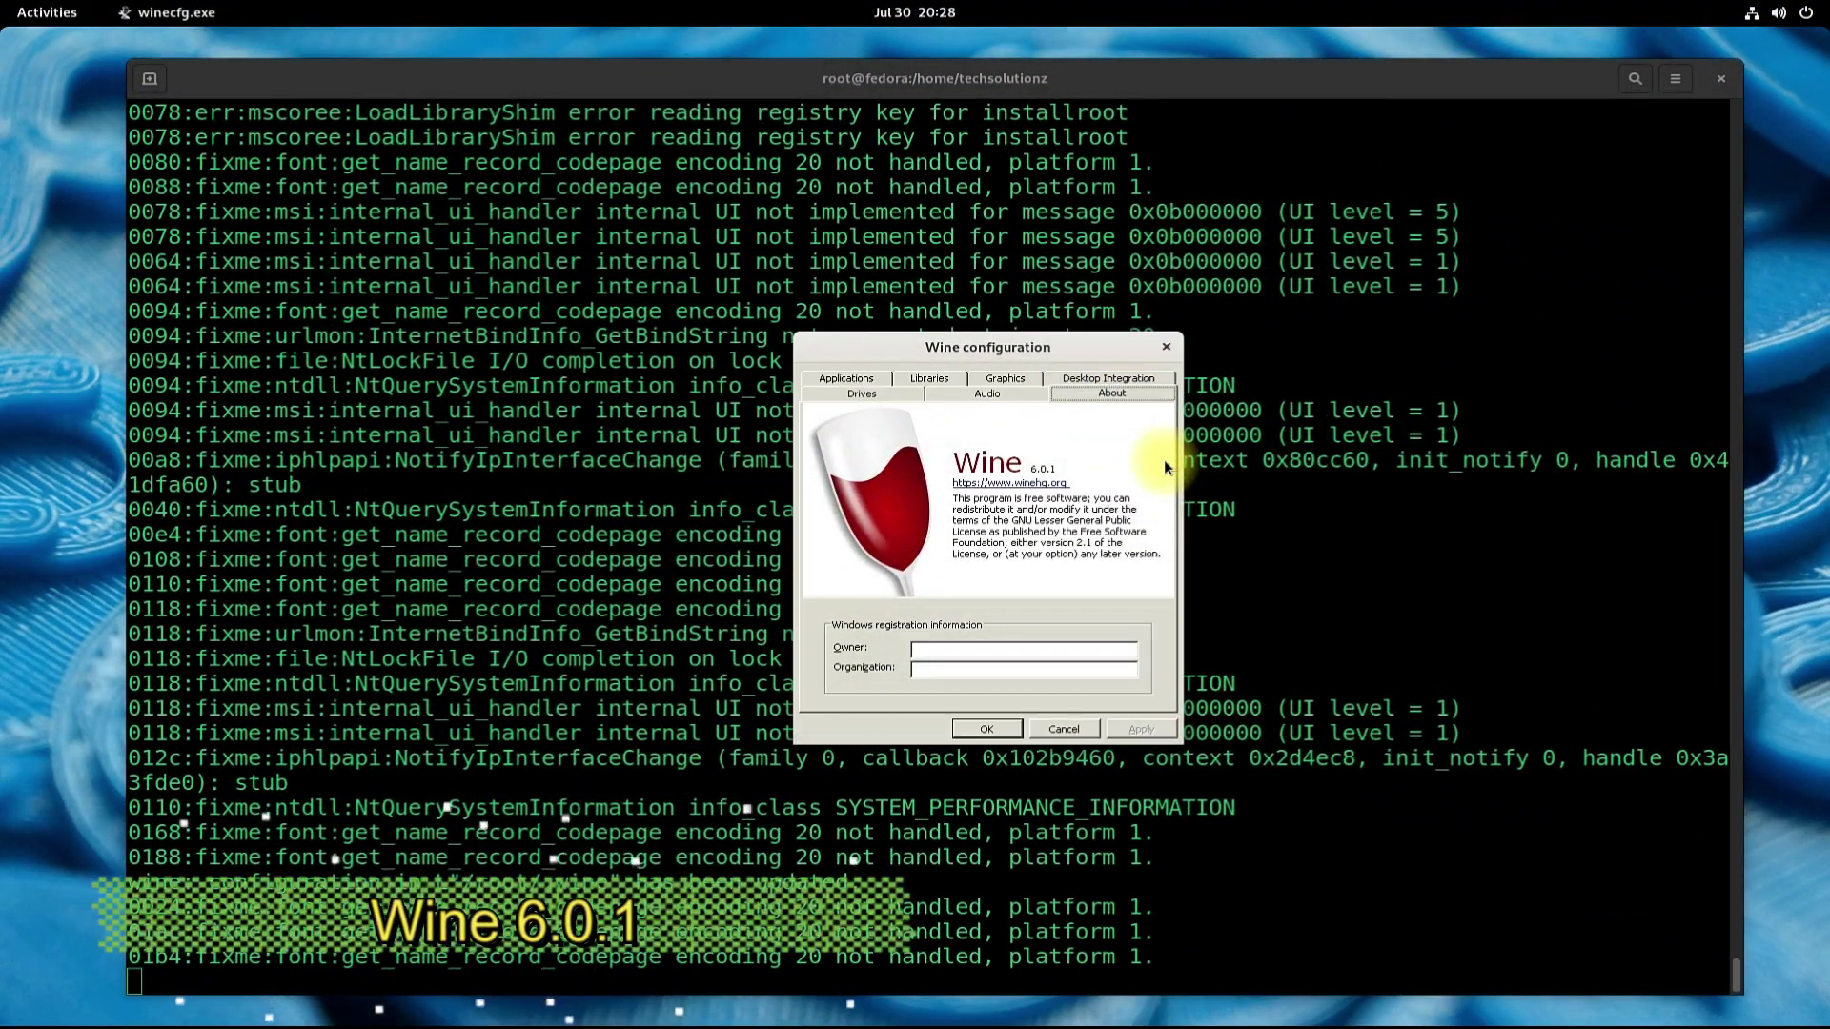
click(846, 393)
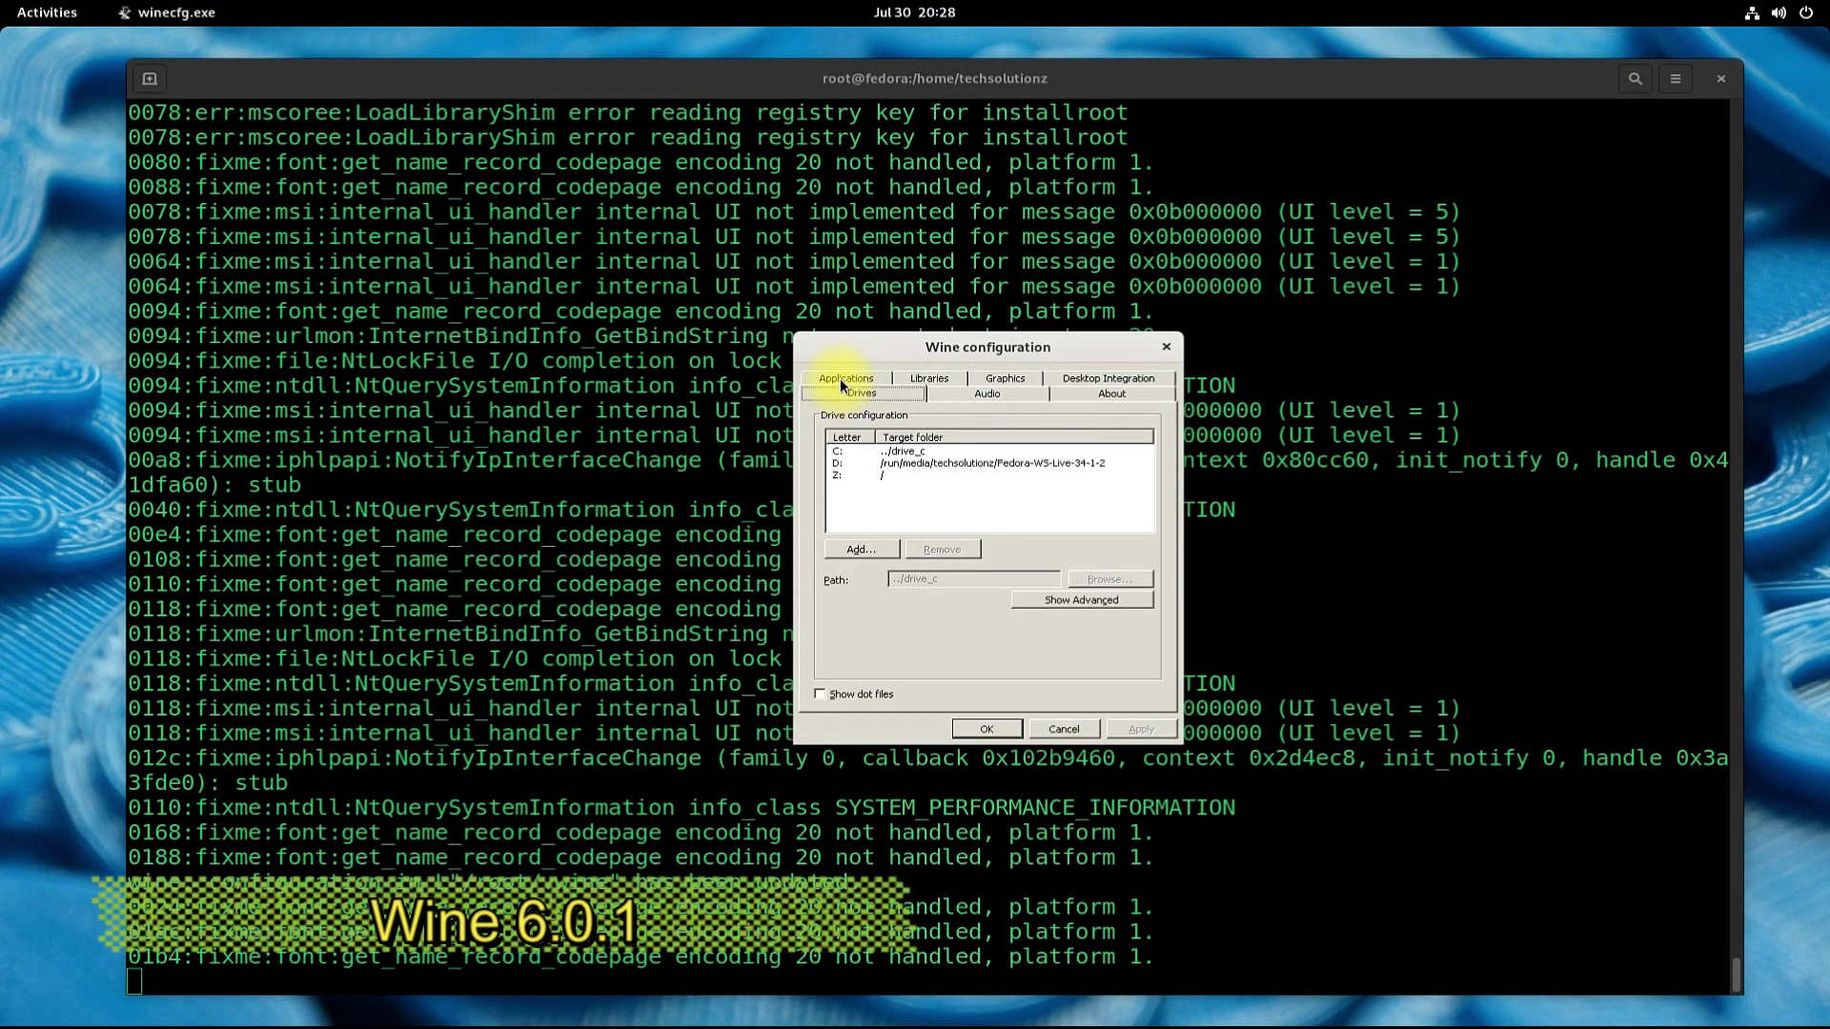
click(840, 381)
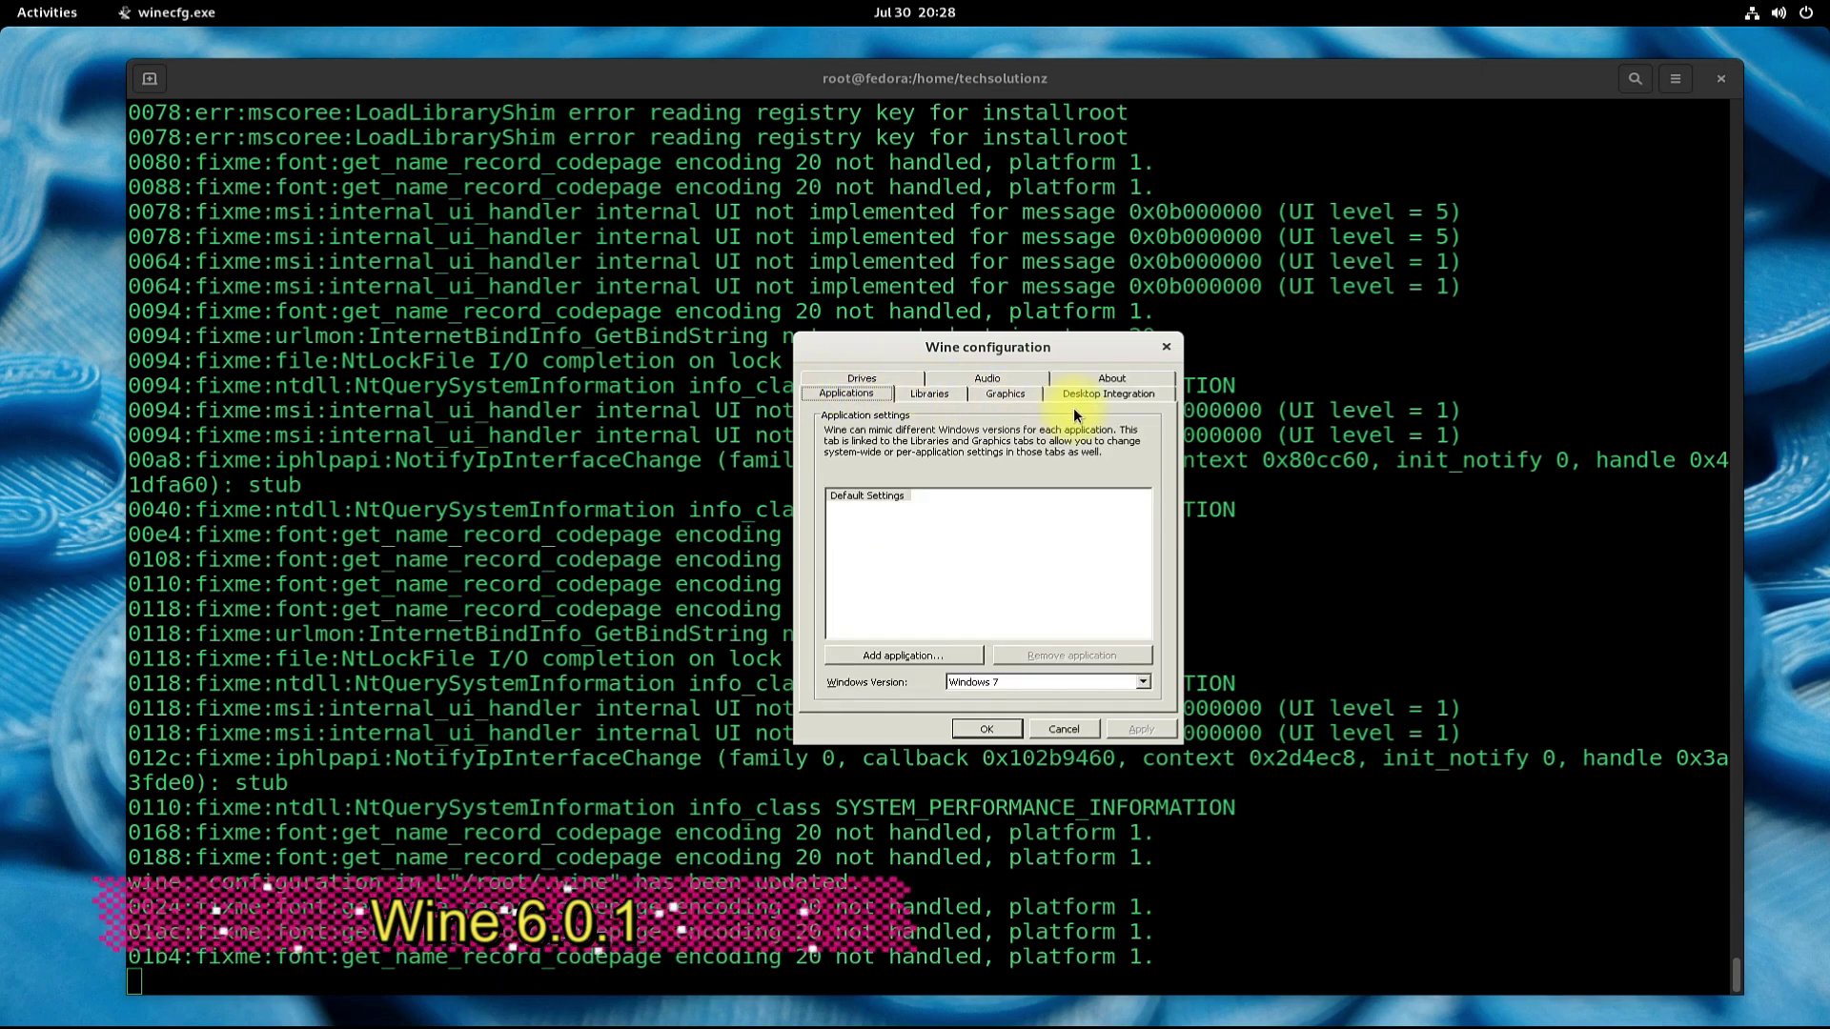